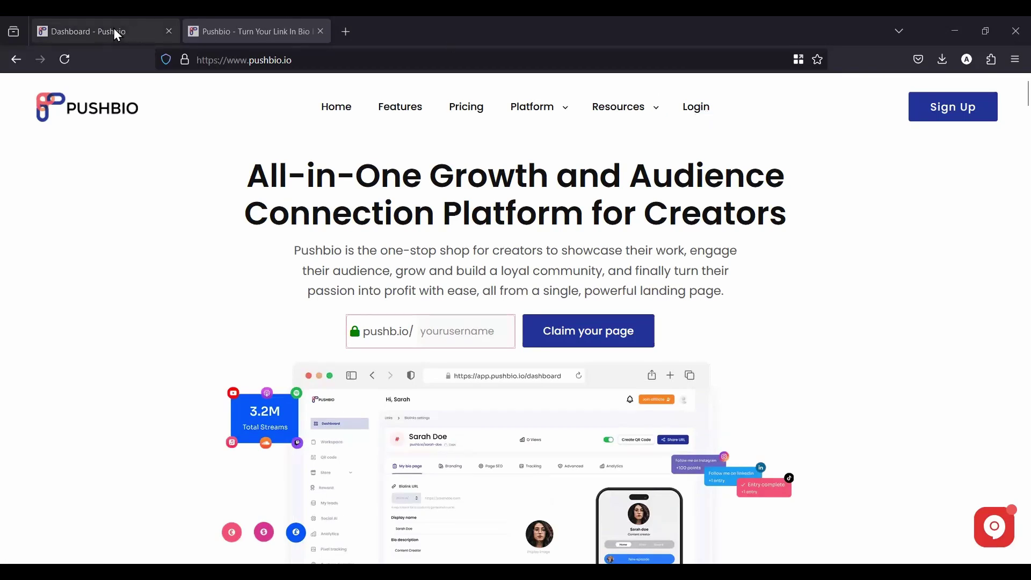
Switch from the landing page to the Pushbio Dashboard tab.
key(ctrl+shift+Tab)
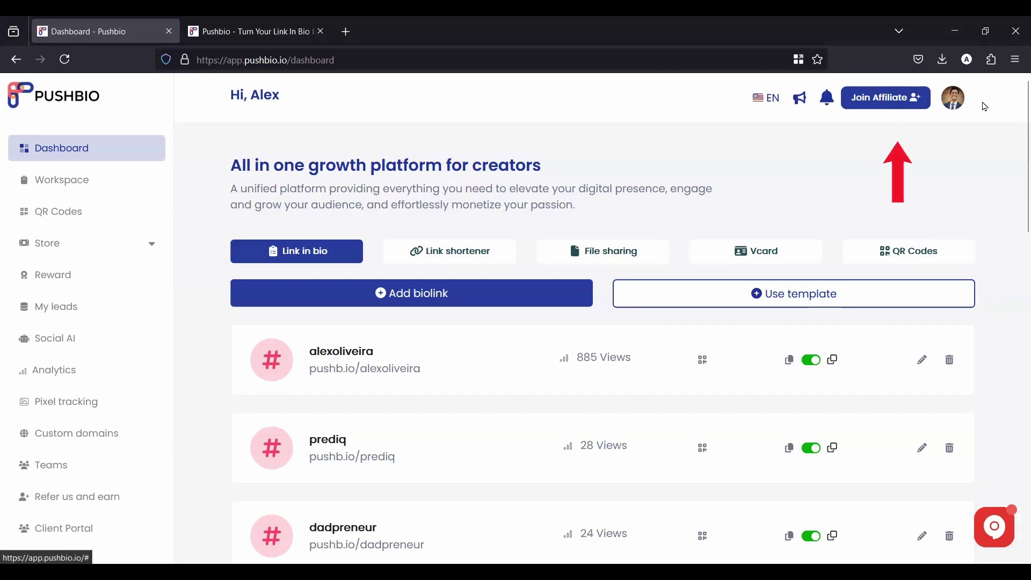
click(953, 101)
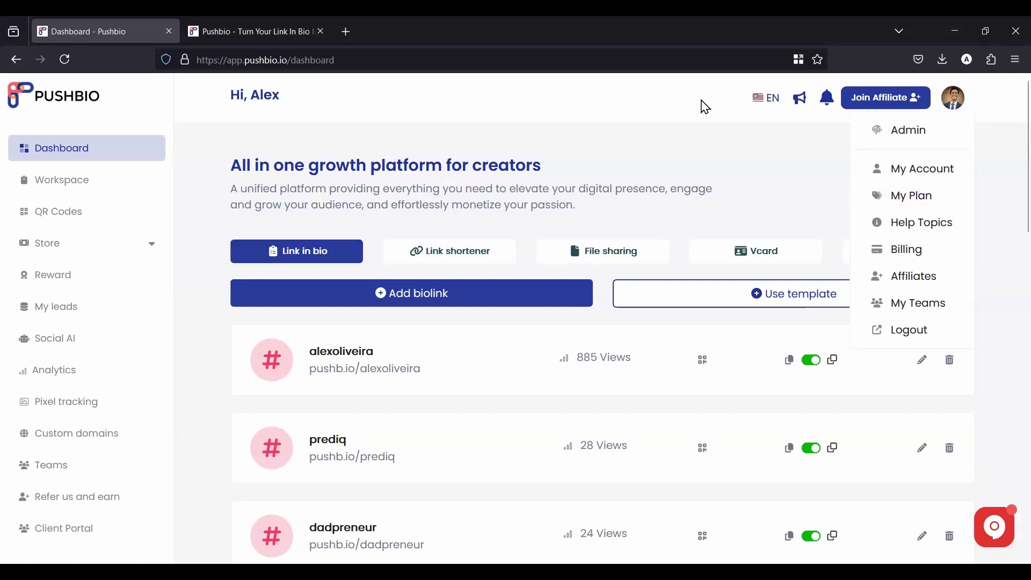
click(985, 137)
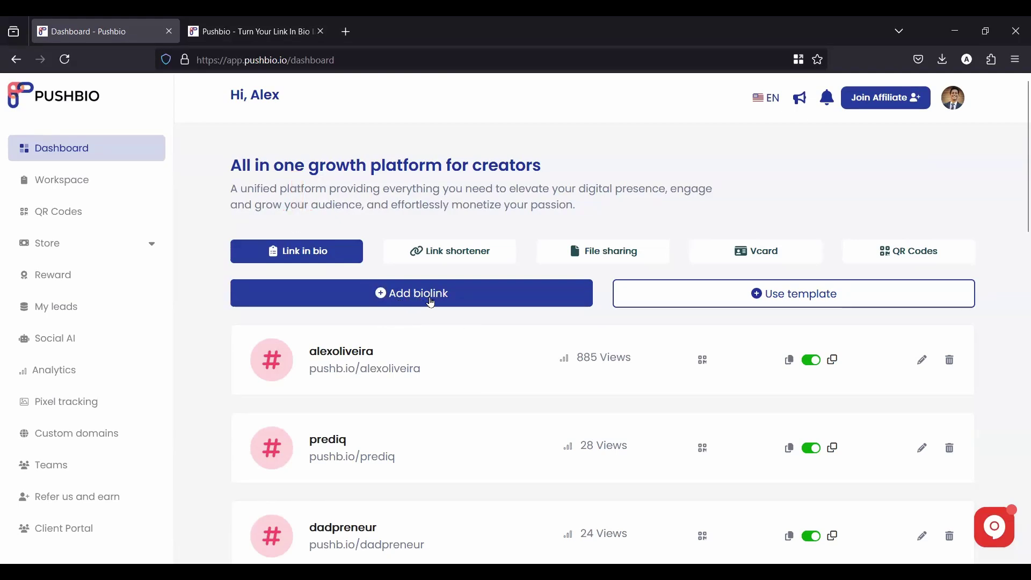
Start a new biolink page from the Photographer template.
click(692, 305)
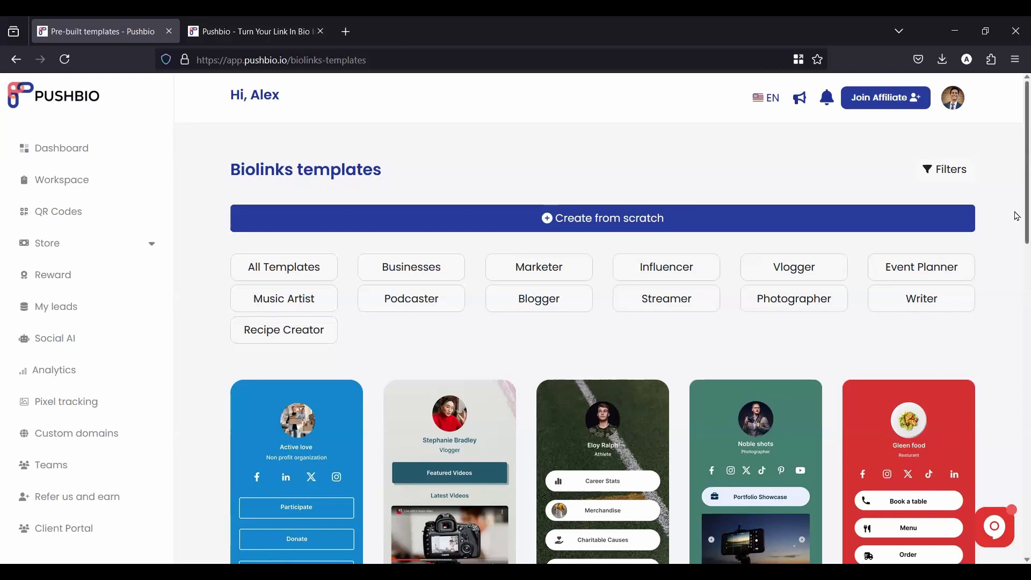
scroll(1015, 219, down, 3)
scroll(1017, 252, down, 6)
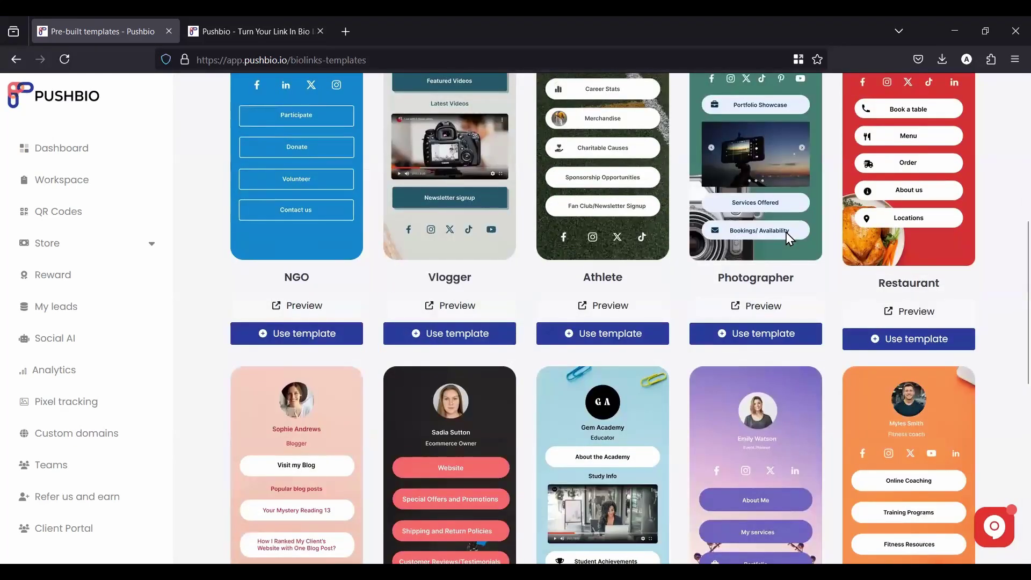
click(723, 334)
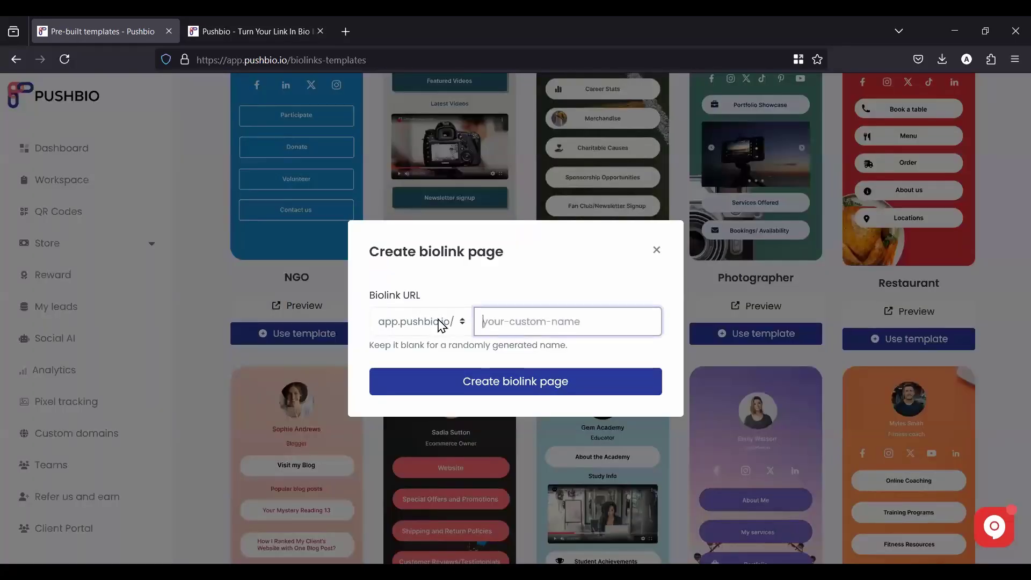
Set the page link domain to pushb.io/ and enter a custom page name.
click(437, 321)
click(411, 372)
click(521, 322)
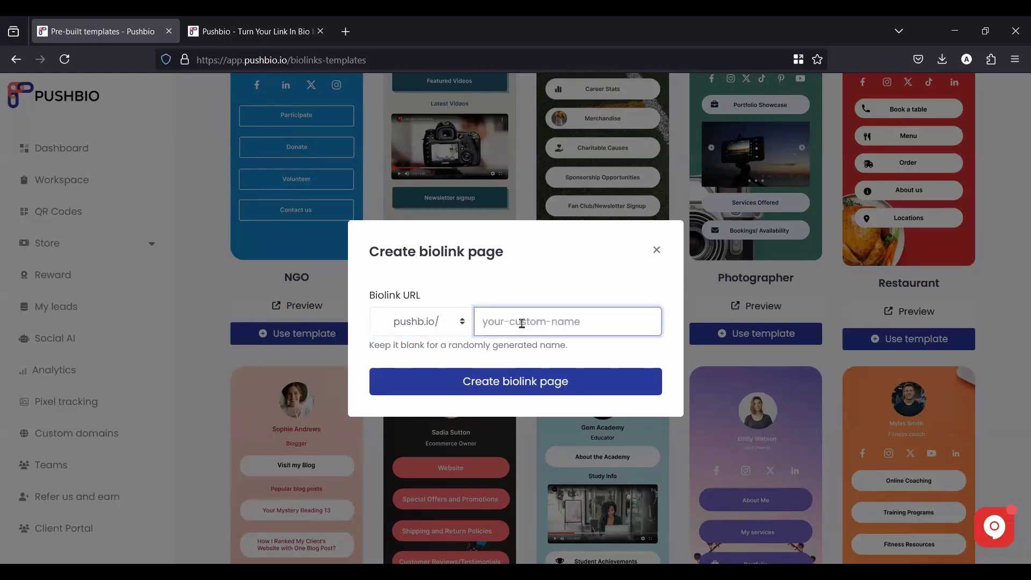
text(joshsmith)
Create the Photographer biolink page and scroll through its editor.
click(512, 377)
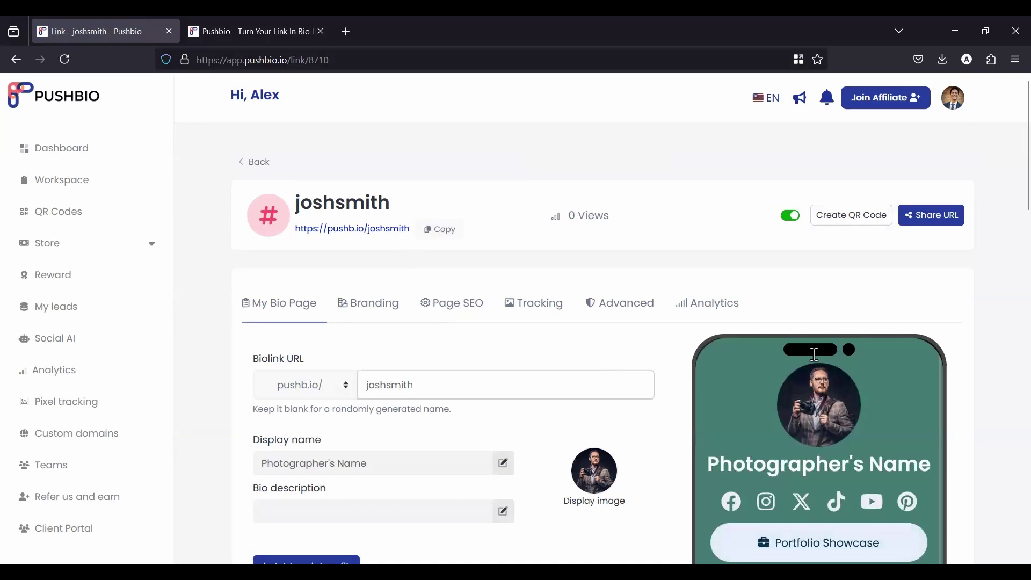
scroll(1008, 237, down, 5)
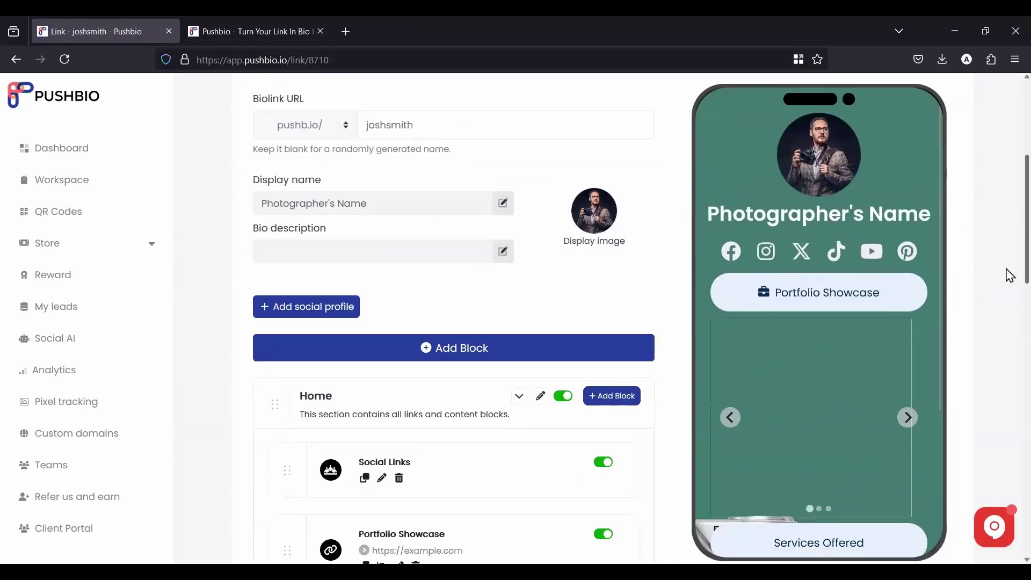
scroll(1008, 280, down, 1)
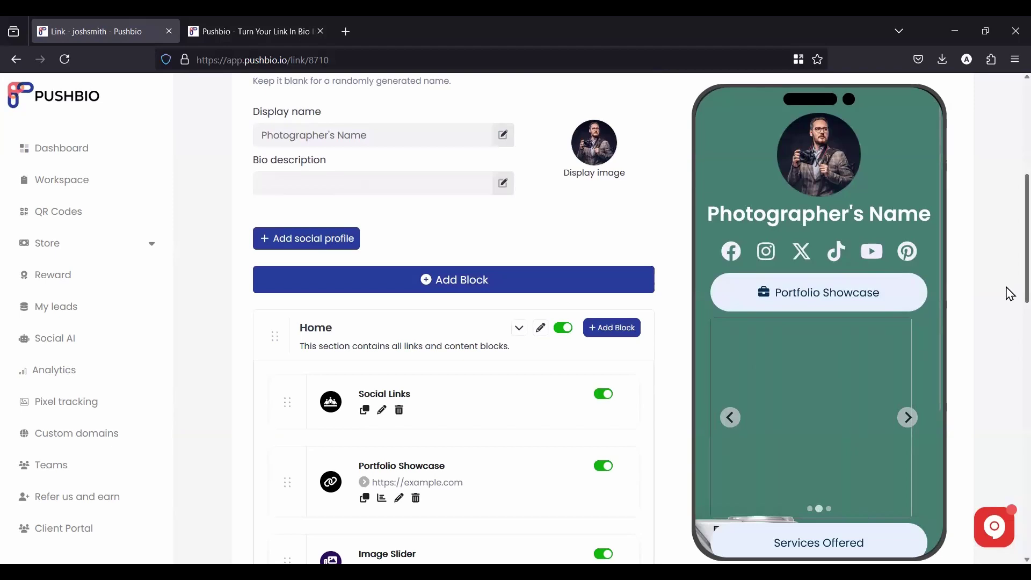
scroll(1007, 317, down, 3)
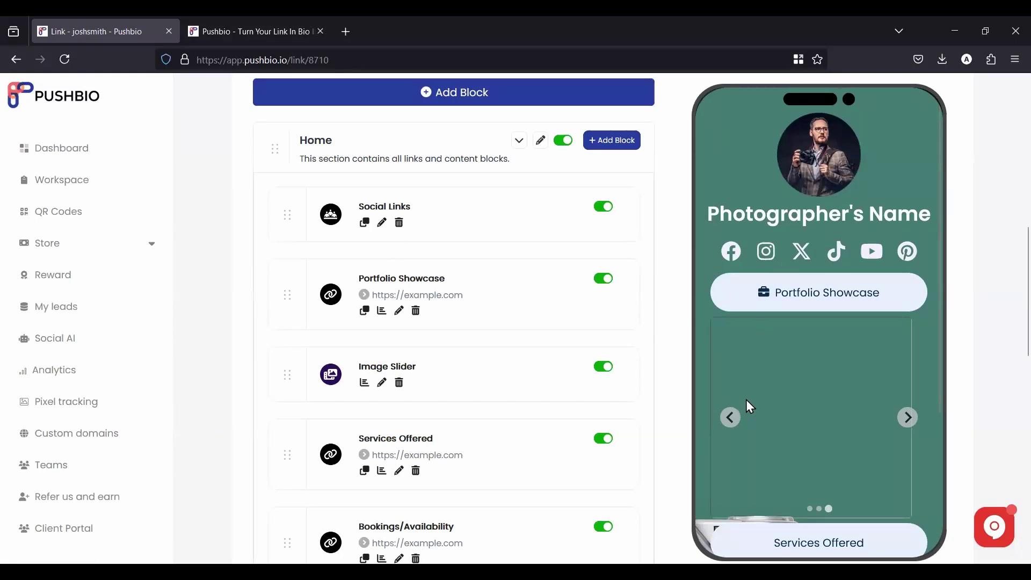
Open and close the Social Links block settings, then return to the dashboard.
click(383, 223)
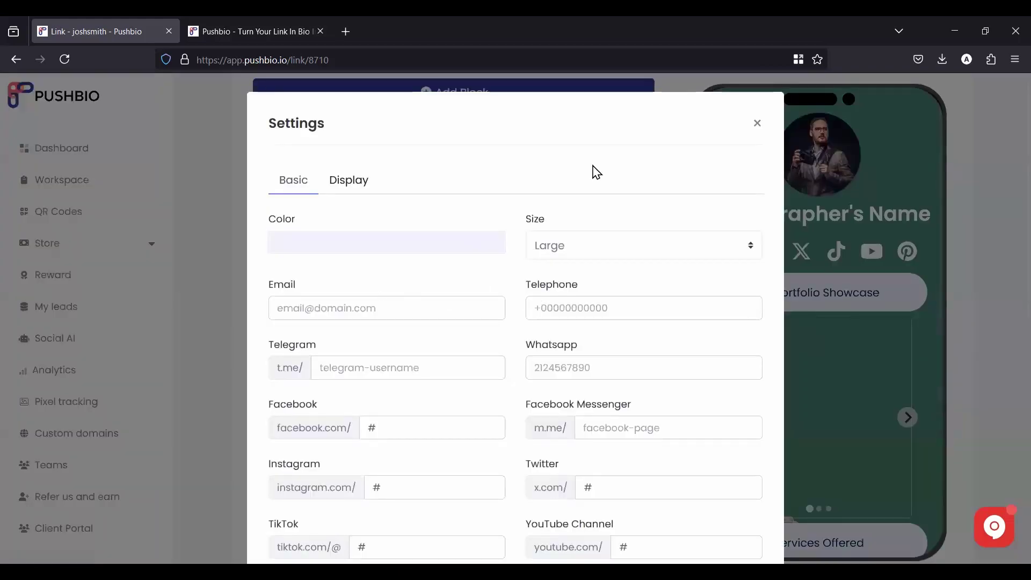
click(758, 123)
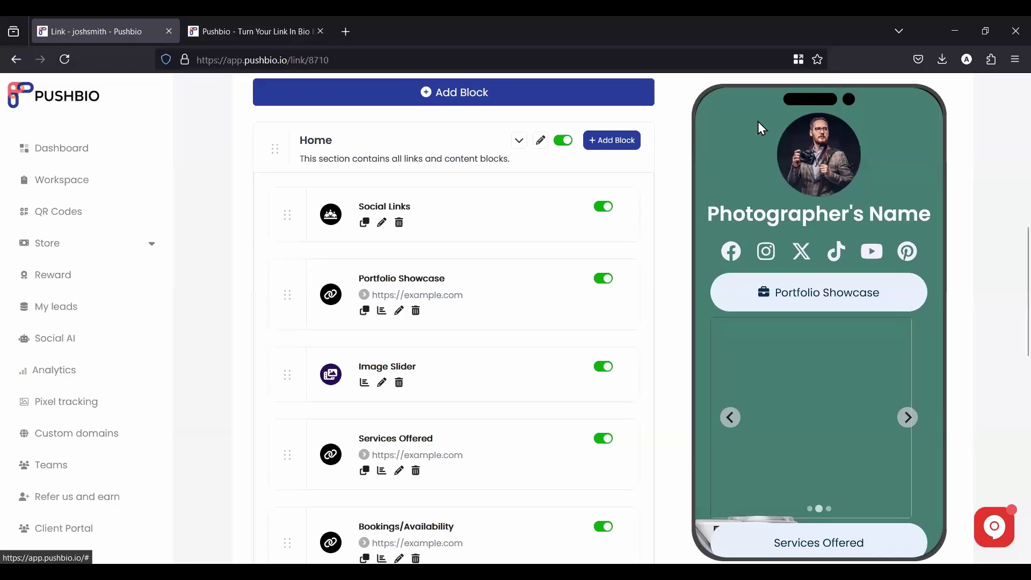
scroll(1006, 211, up, 7)
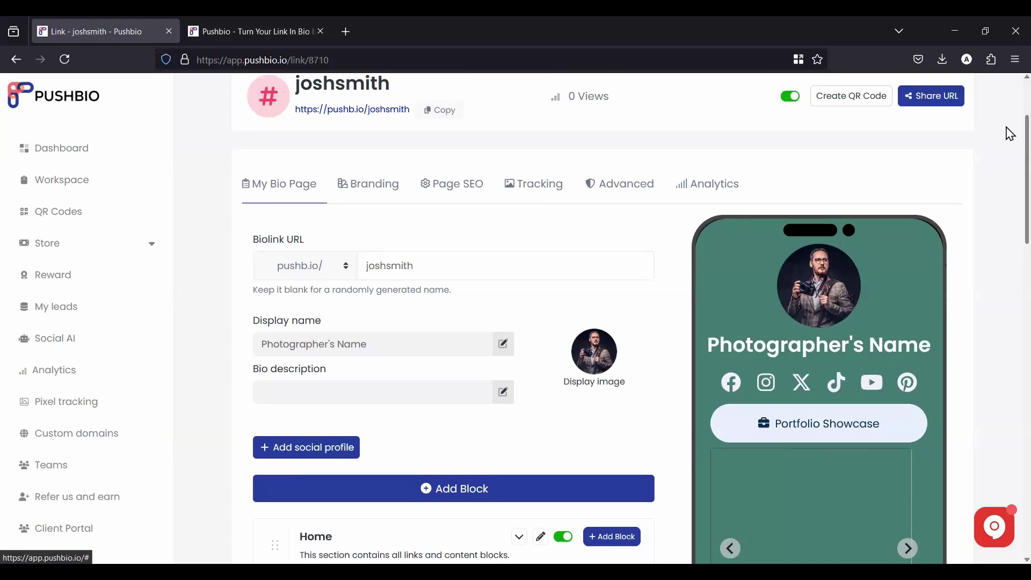
click(79, 149)
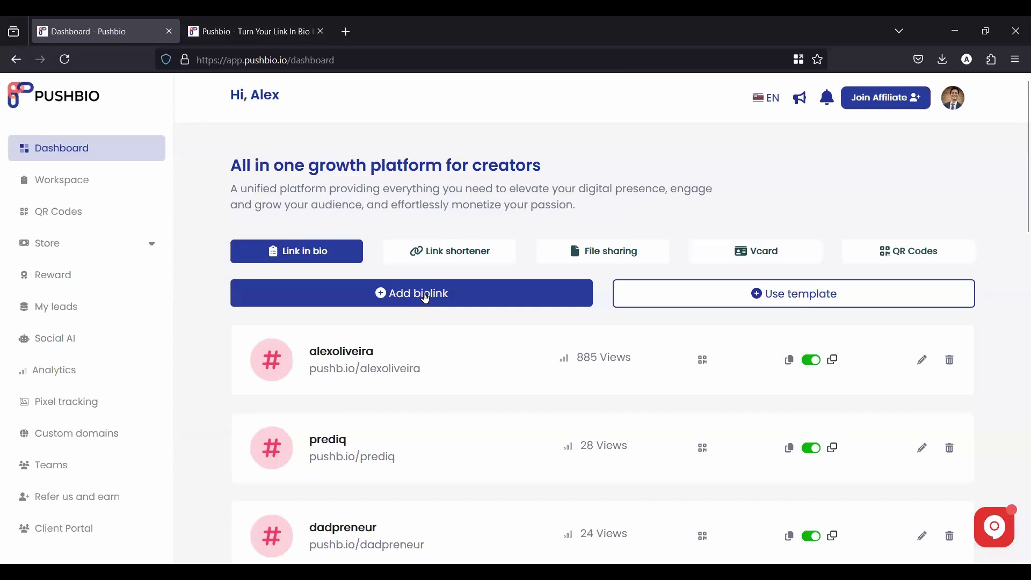
Open a new Short URL form in Link shortener with the Long URL field focused.
click(482, 249)
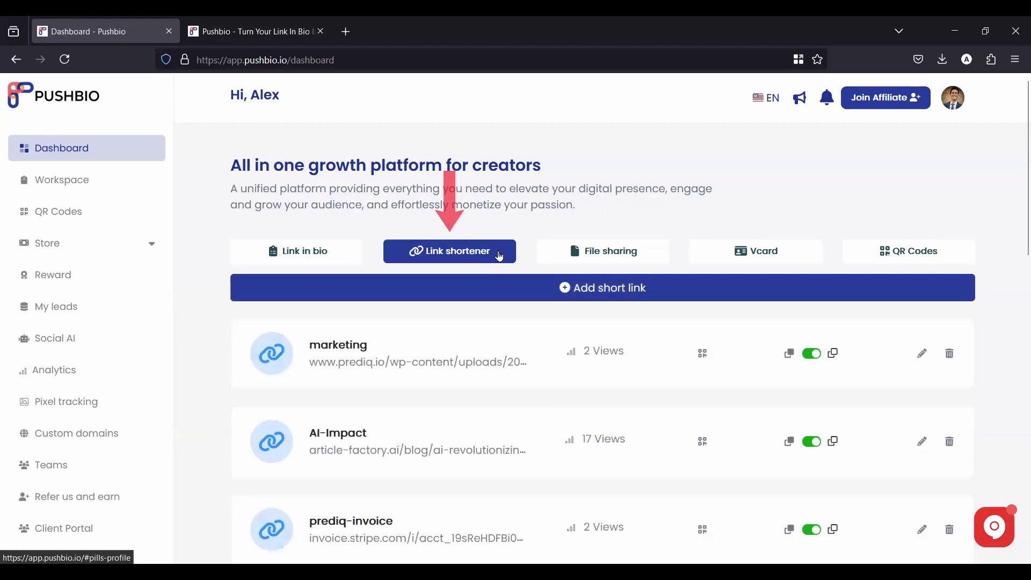
click(537, 296)
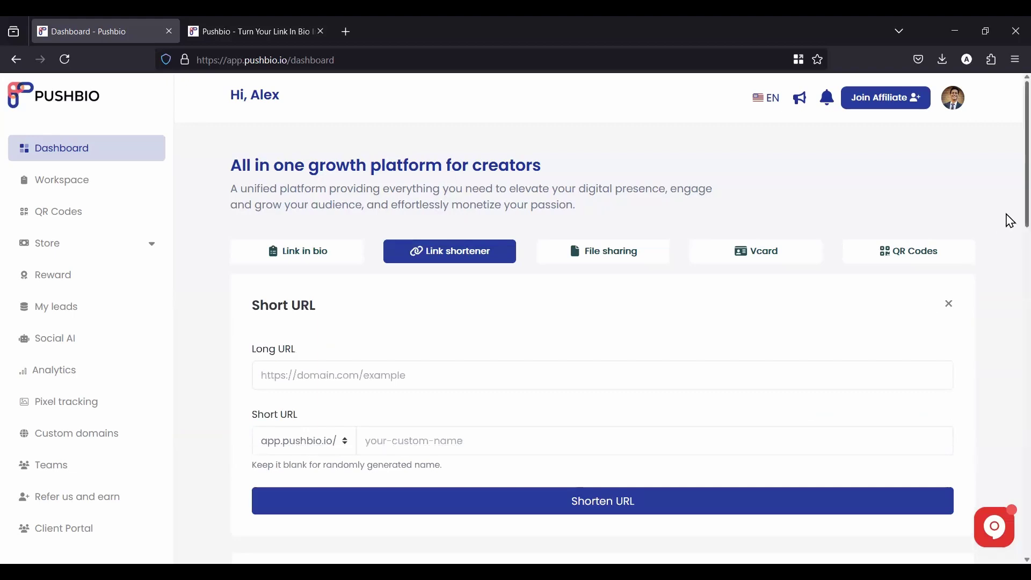
scroll(1006, 215, down, 3)
click(499, 215)
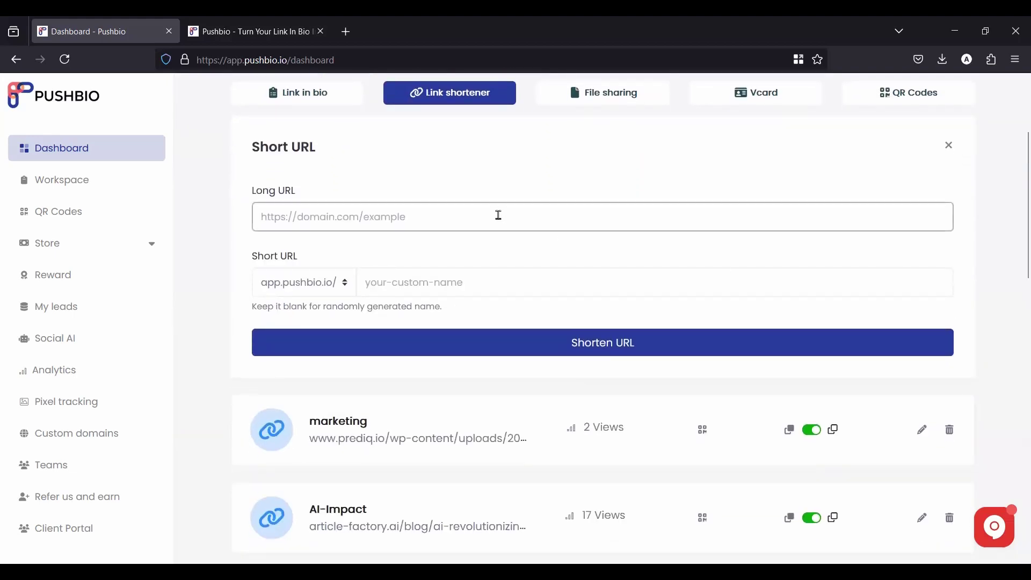
click(498, 215)
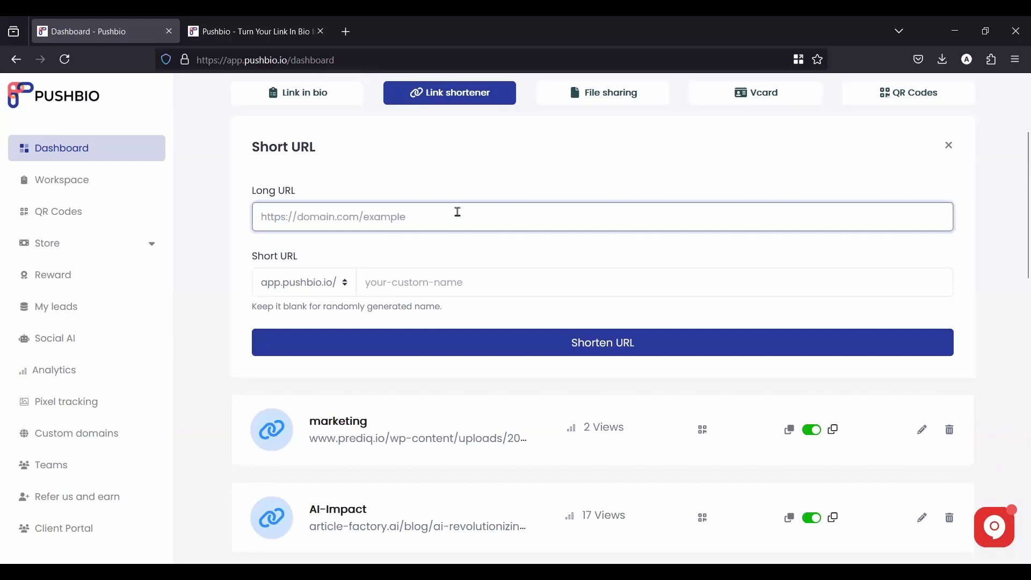
click(348, 293)
click(430, 282)
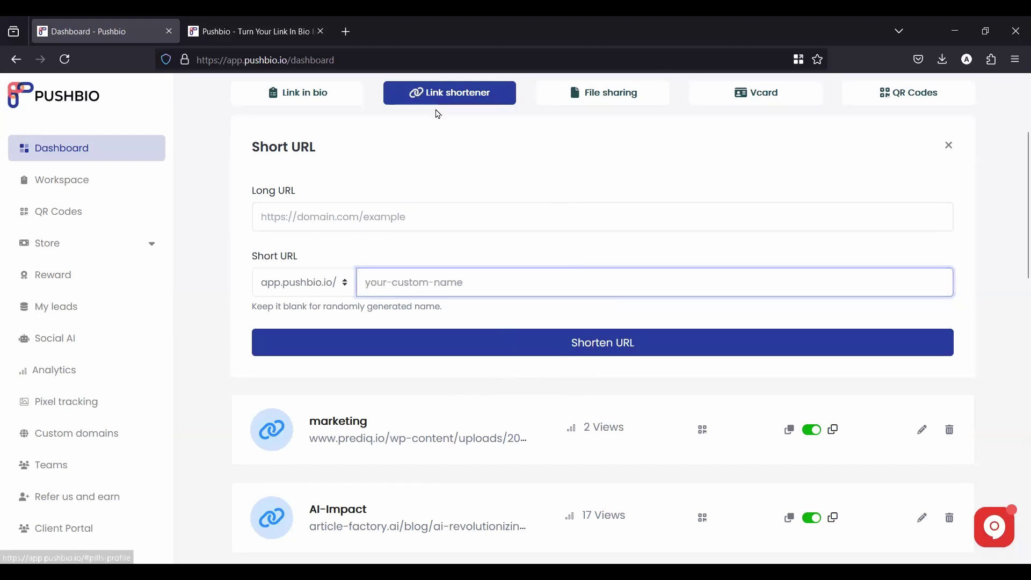
click(425, 214)
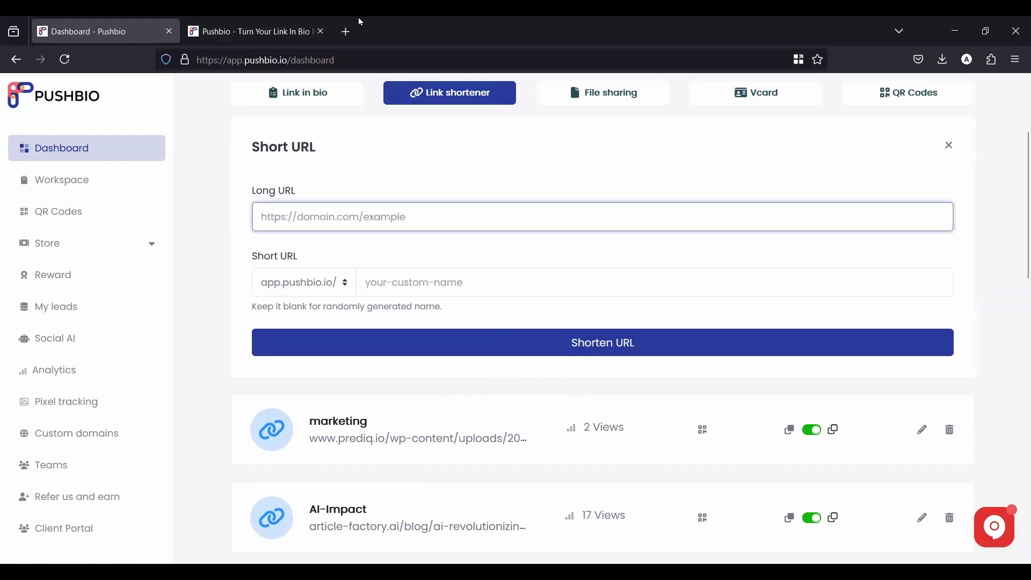
Open LinkedIn in a new tab and scroll the feed to the Latinos in Sports post.
click(346, 31)
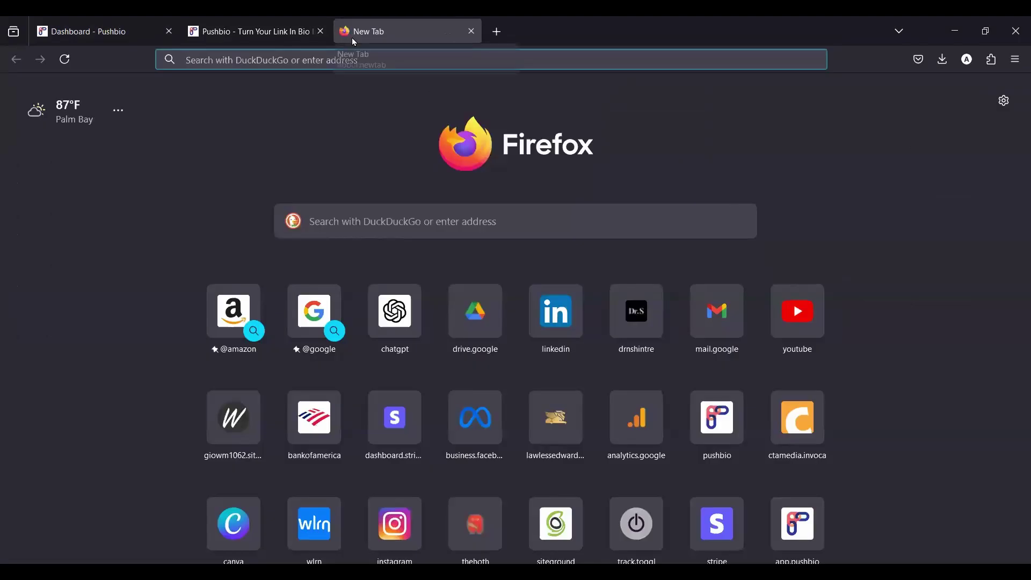
click(530, 313)
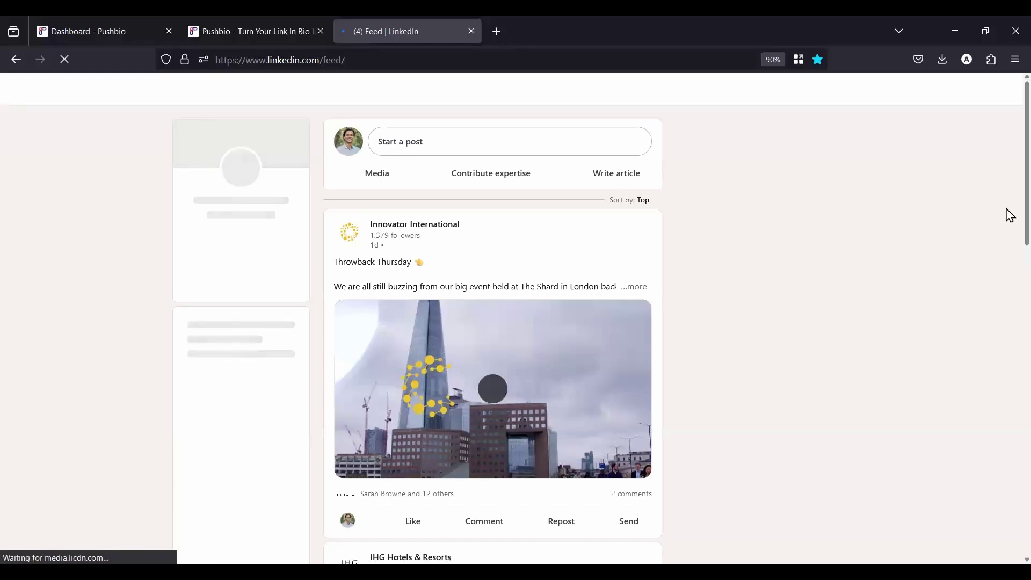
scroll(1008, 247, down, 3)
scroll(1008, 323, down, 10)
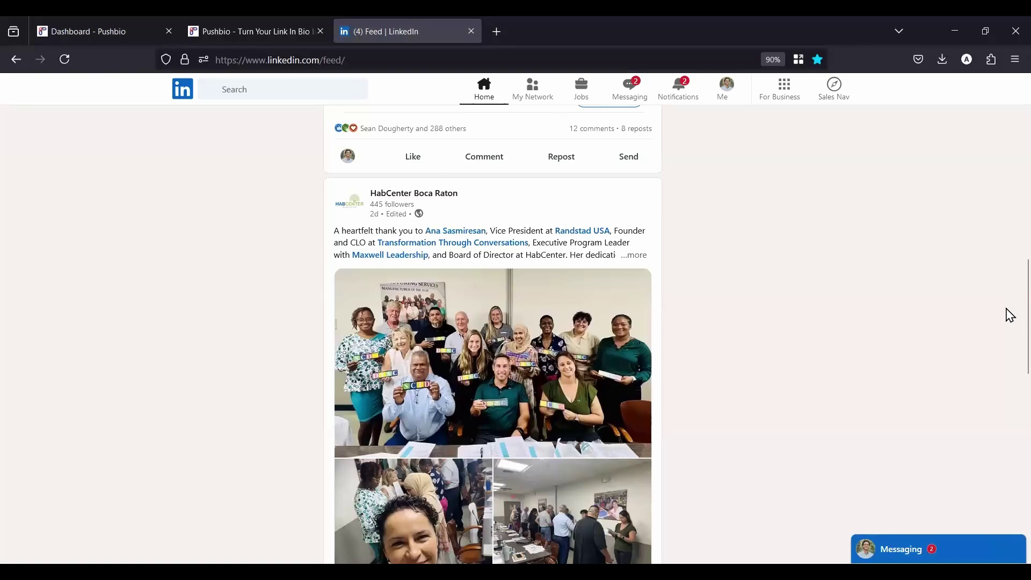
scroll(1010, 314, down, 3)
scroll(1009, 311, down, 5)
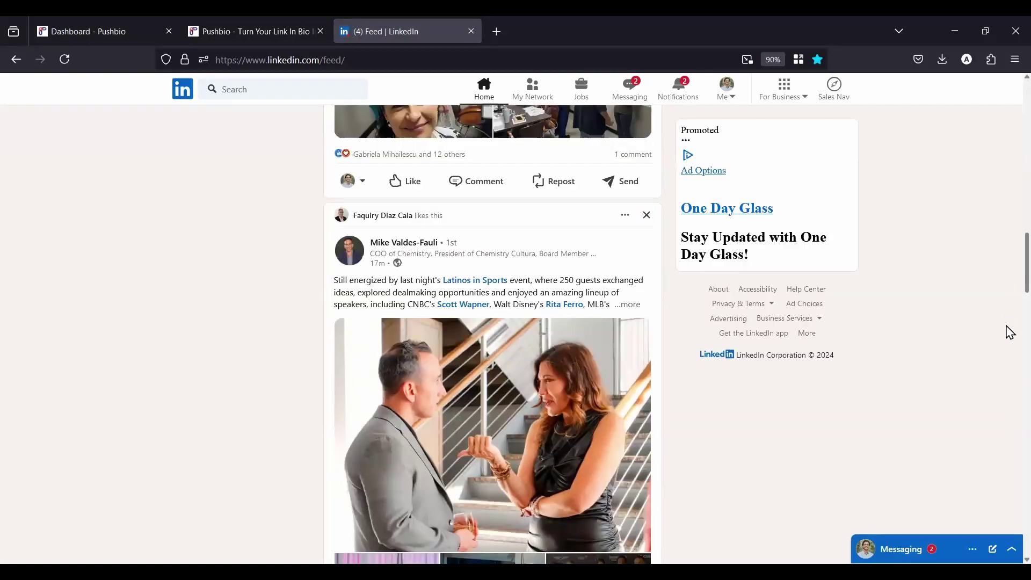
scroll(1009, 333, down, 7)
scroll(1009, 295, up, 6)
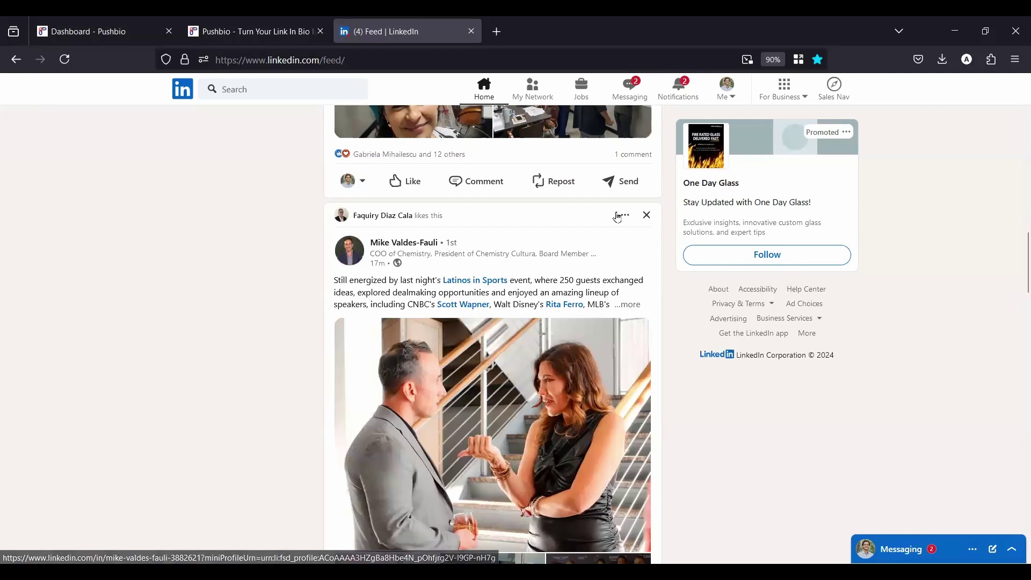
Copy the link to the Latinos in Sports post and return to Pushbio.
click(623, 215)
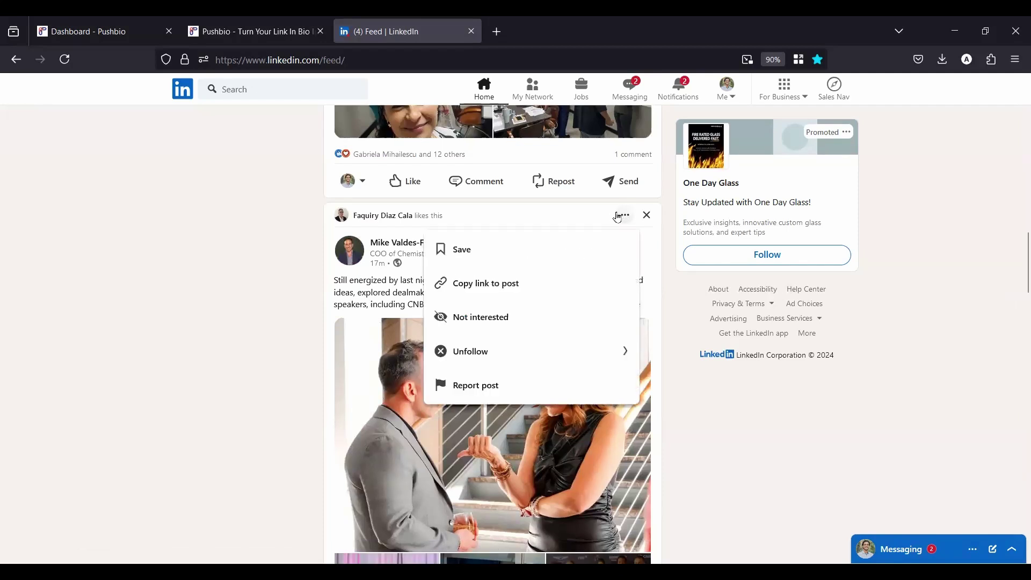
click(522, 284)
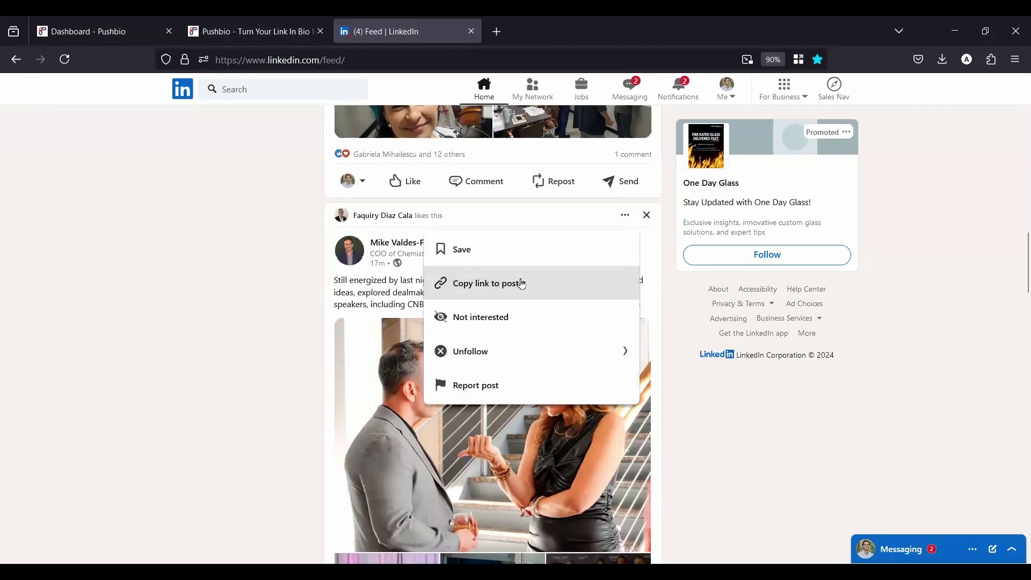
click(255, 39)
Paste the copied LinkedIn post link as the Long URL.
click(136, 28)
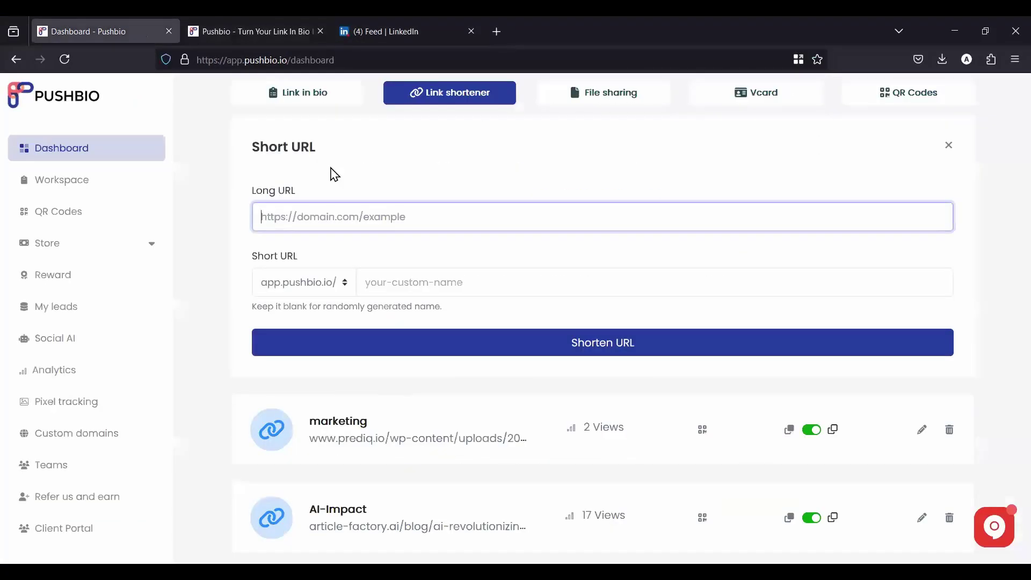
click(361, 215)
key(ctrl+v)
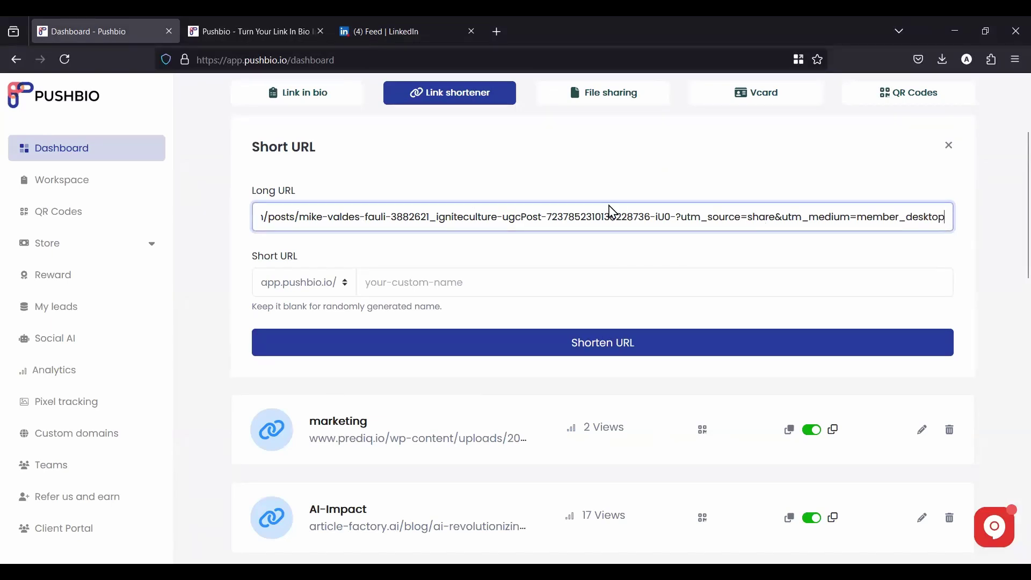
Set the short link domain to pushb.io/ and the custom name MikesLinkedIn.
click(345, 287)
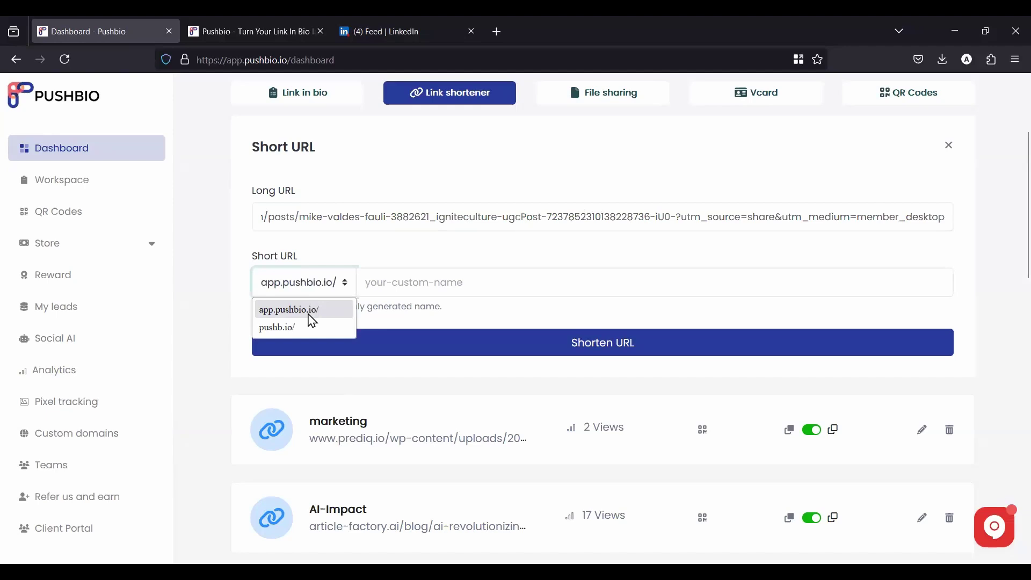
click(301, 329)
click(433, 287)
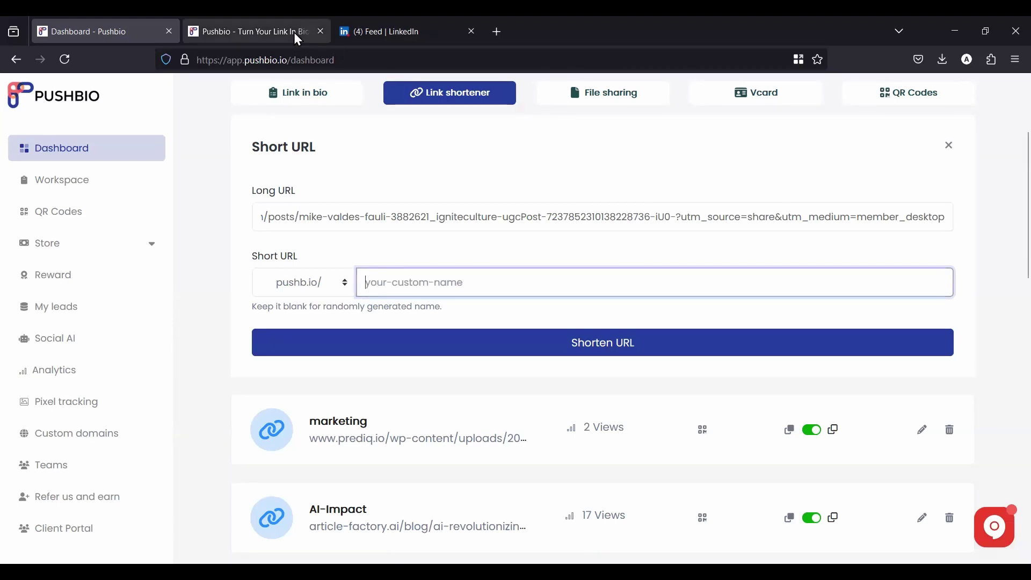
click(371, 32)
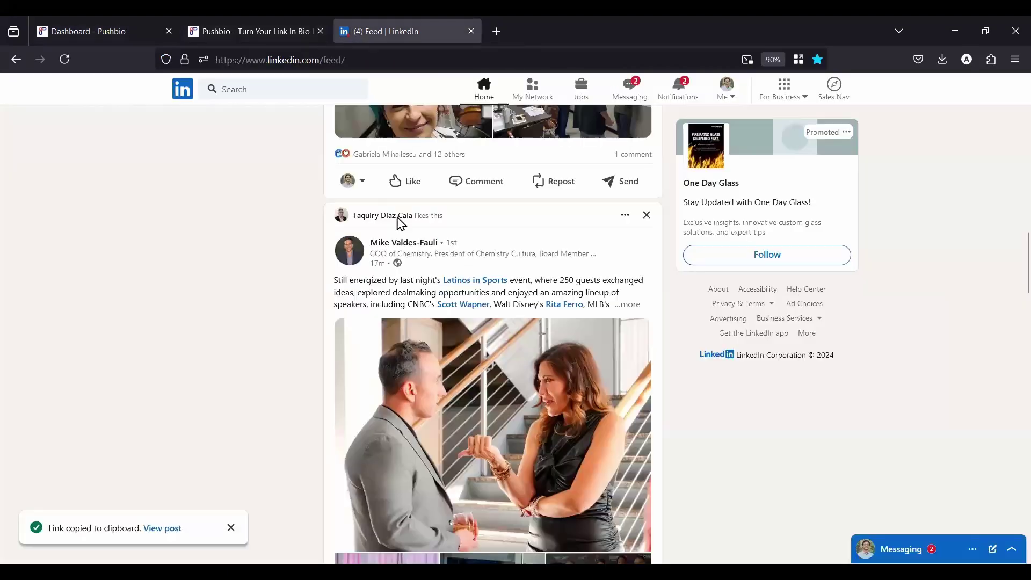
click(132, 31)
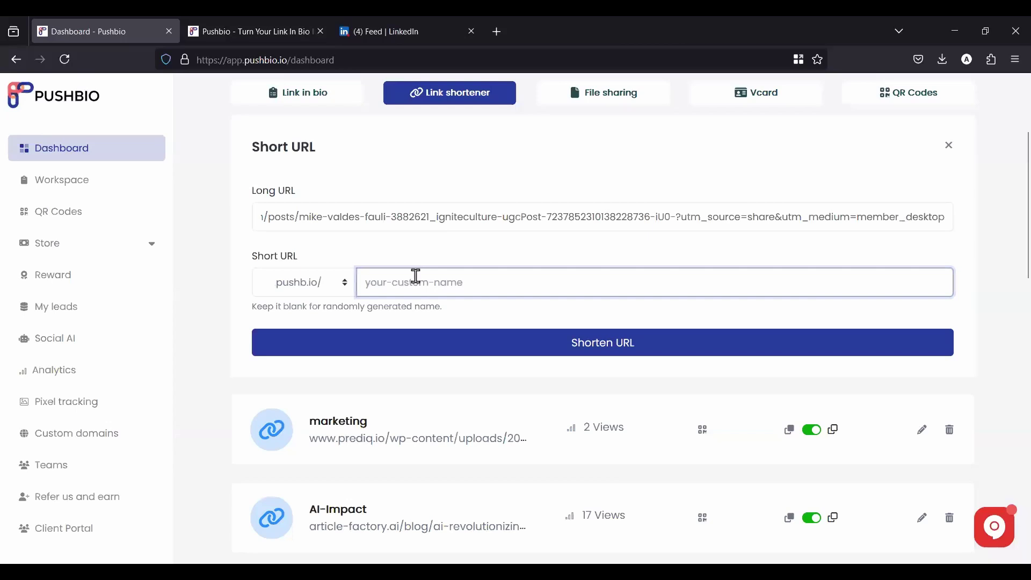
text(MikesLinkedIn)
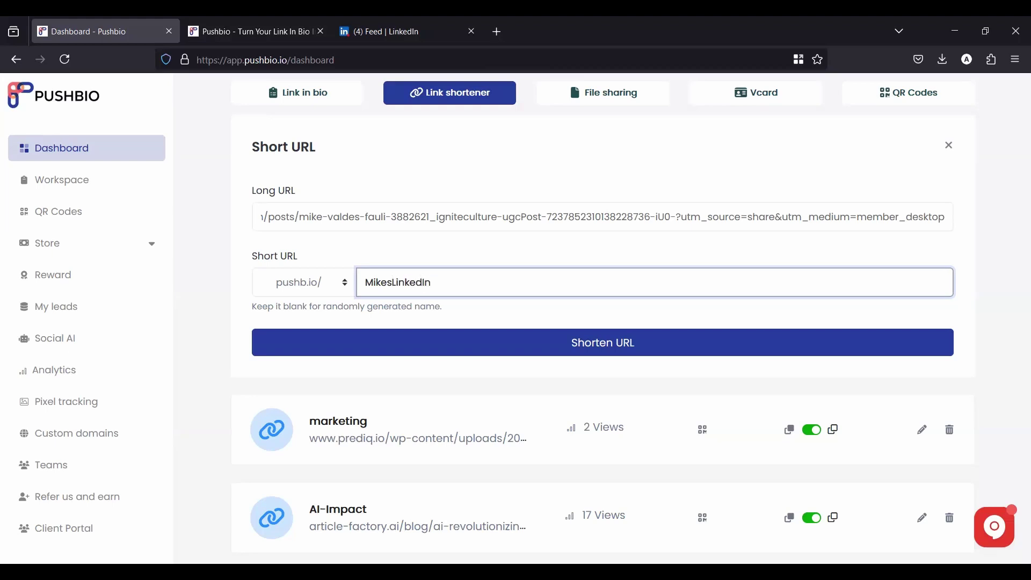
Create the short link pushb.io/MikesLinkedIn and copy its address.
click(483, 341)
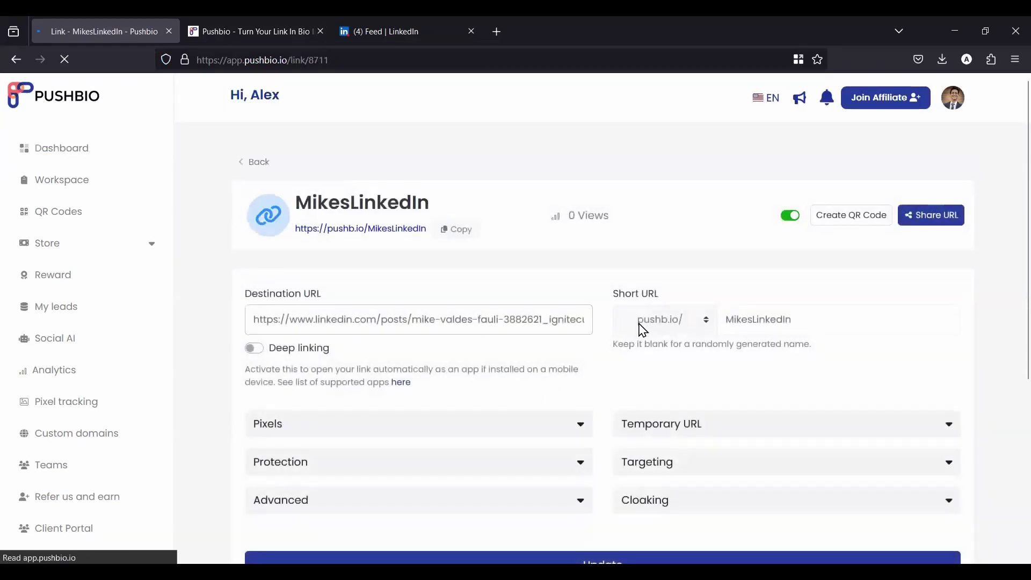
click(758, 325)
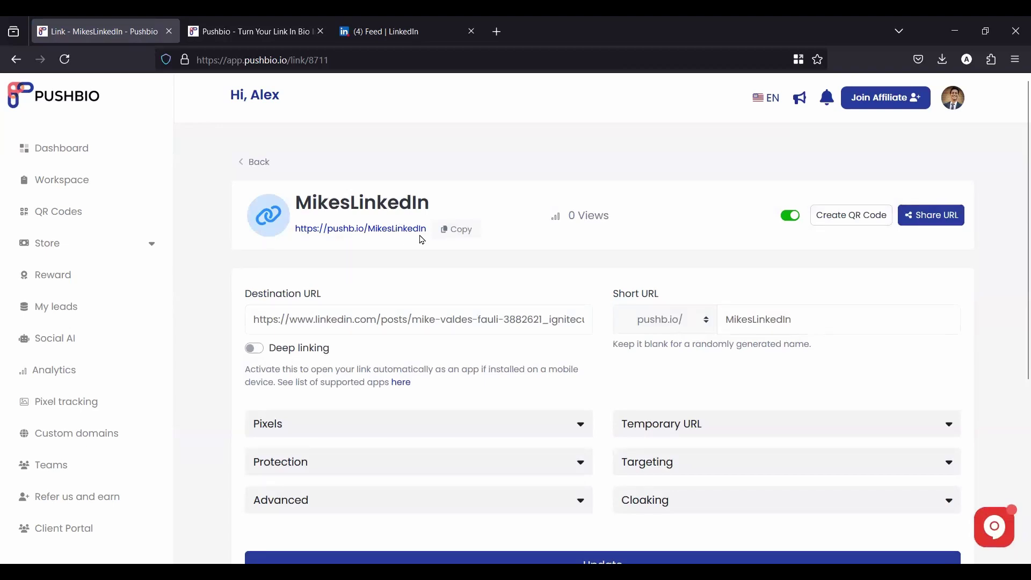
click(457, 235)
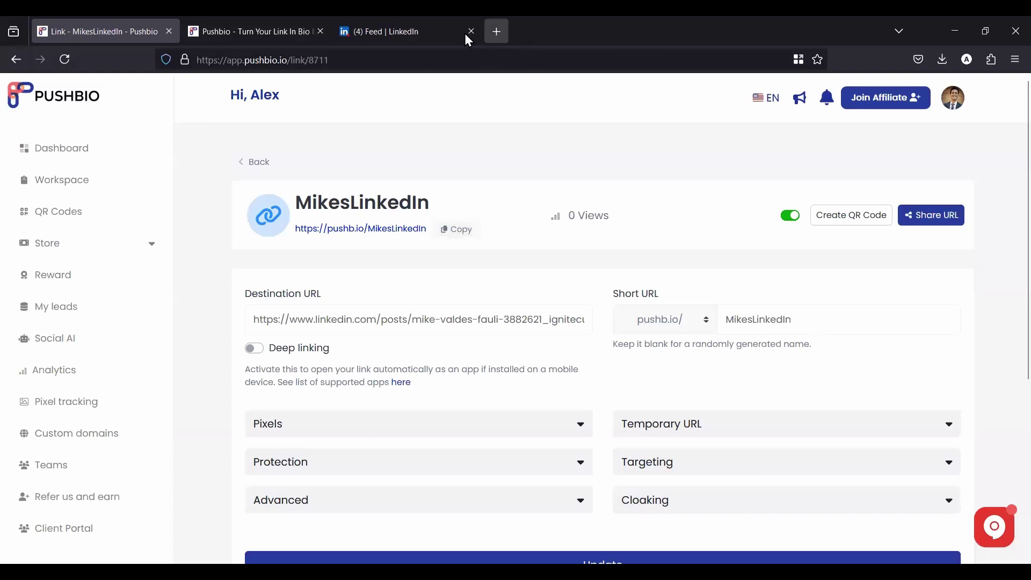
mouse_move(333, 38)
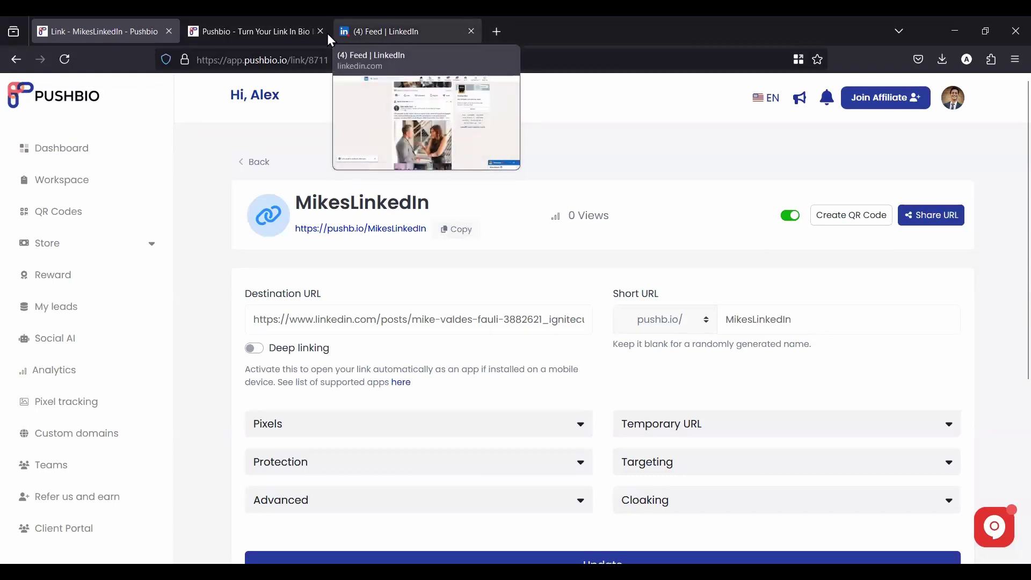
click(321, 31)
click(321, 32)
click(188, 39)
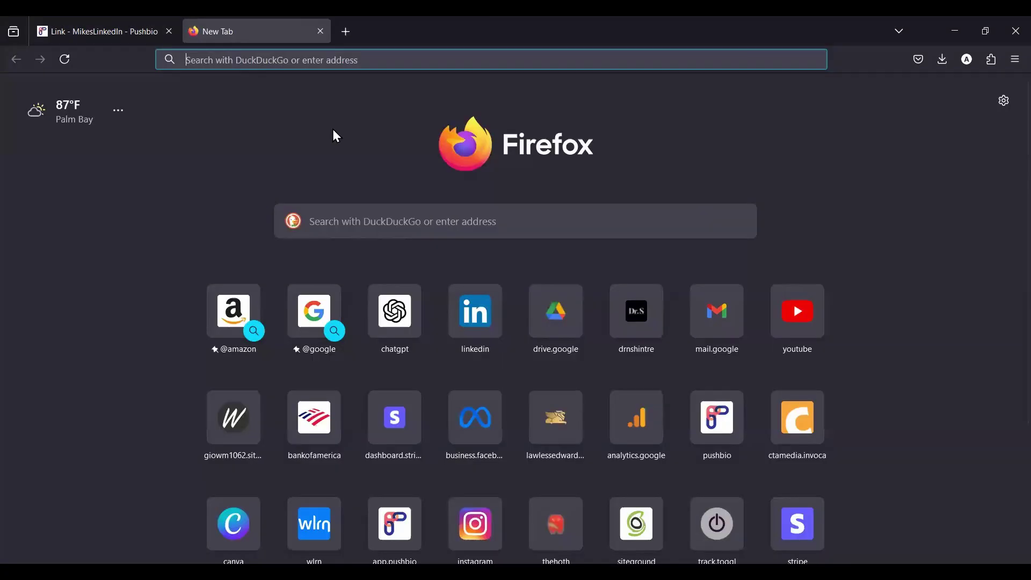
key(ctrl+v)
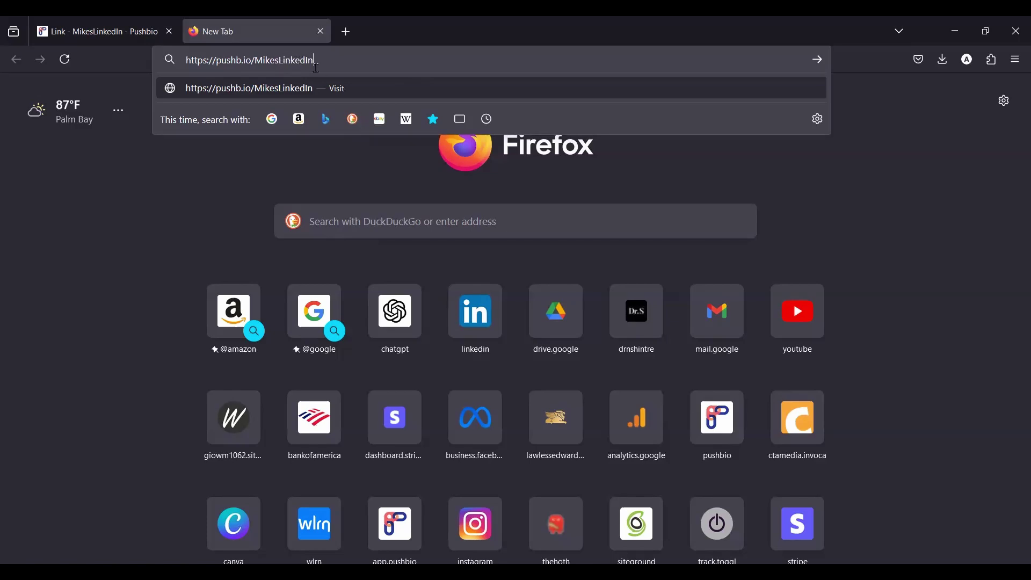
Load the short link and confirm it redirects to the LinkedIn post.
key(Return)
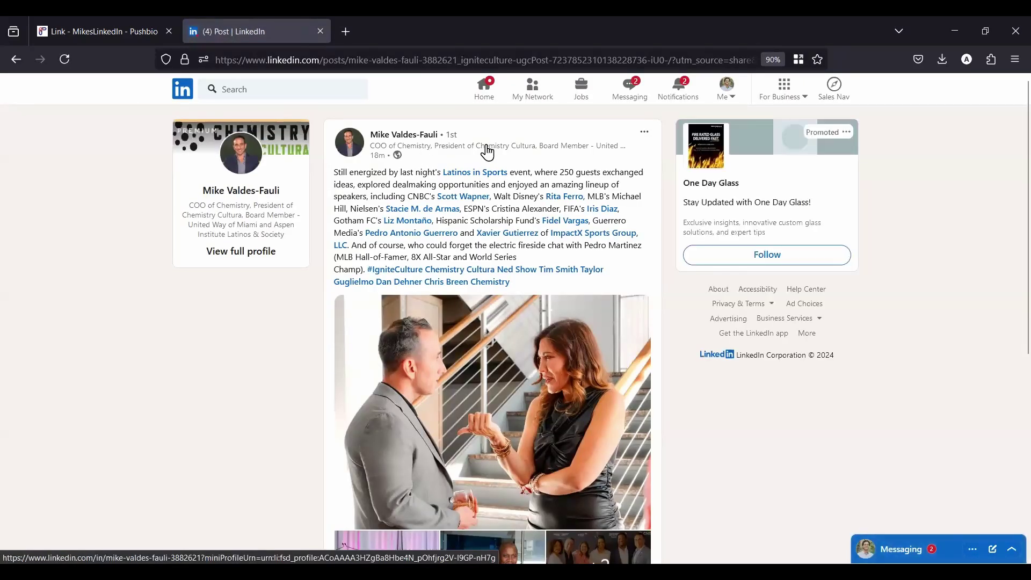
Close the LinkedIn tab and start a new file link under File sharing.
click(321, 31)
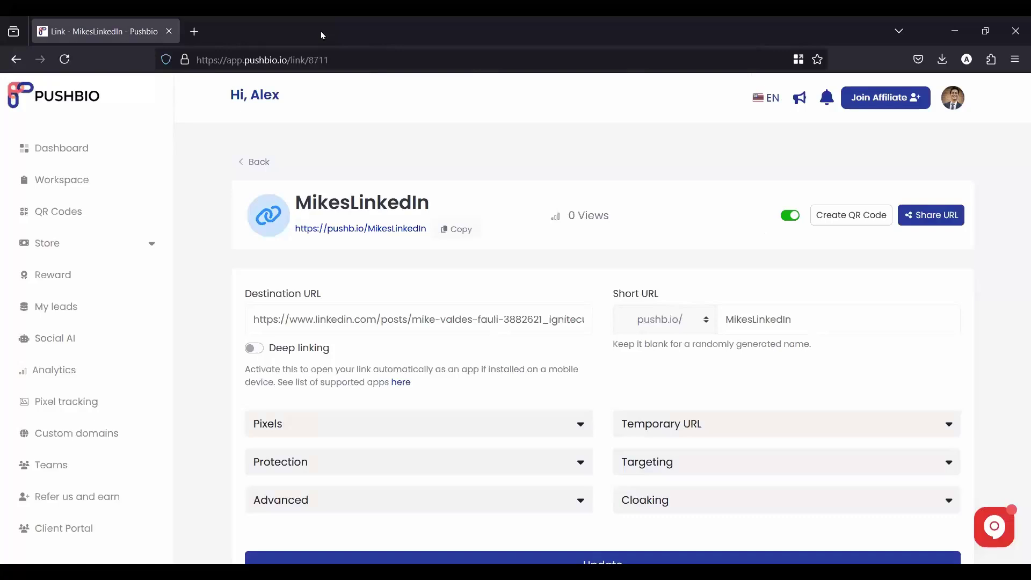
click(77, 155)
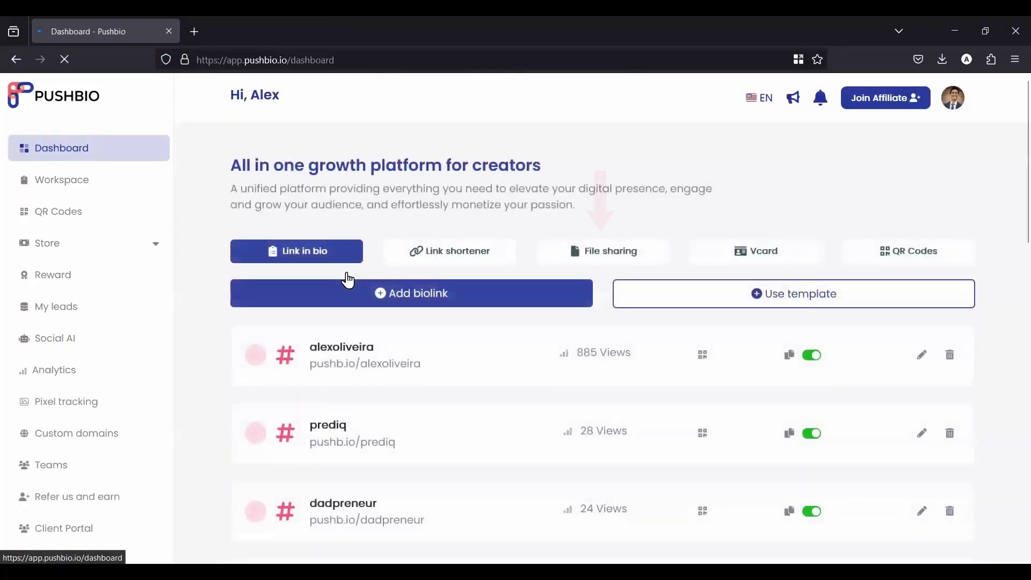
click(597, 257)
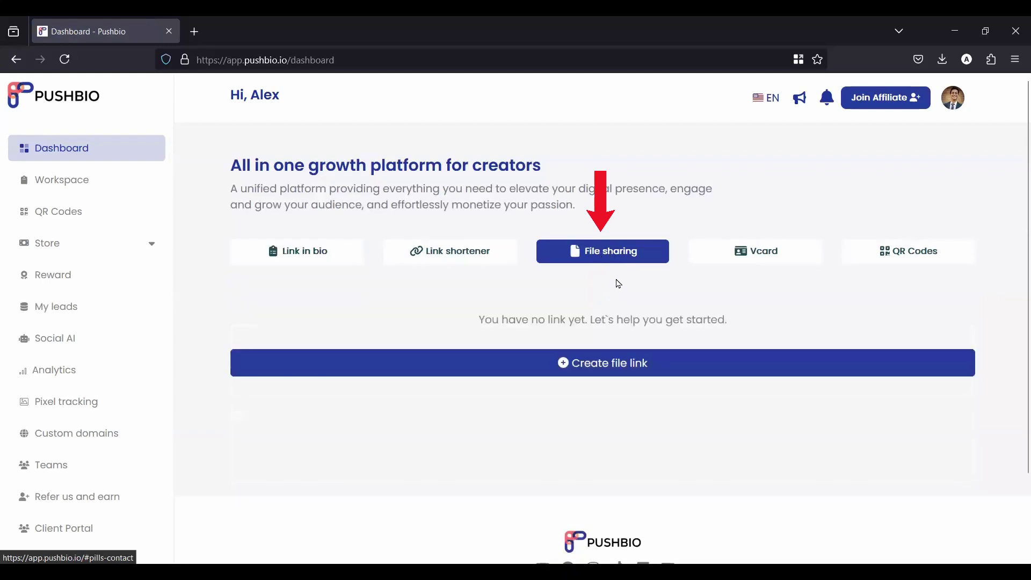
click(581, 369)
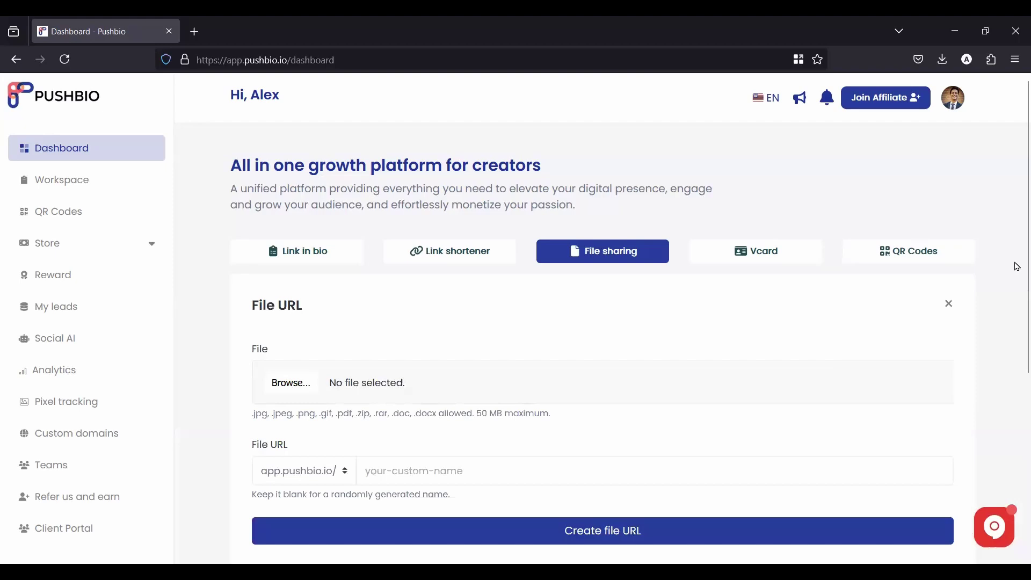
Attach The Push Forward.pdf as the file to share.
scroll(1016, 308, down, 3)
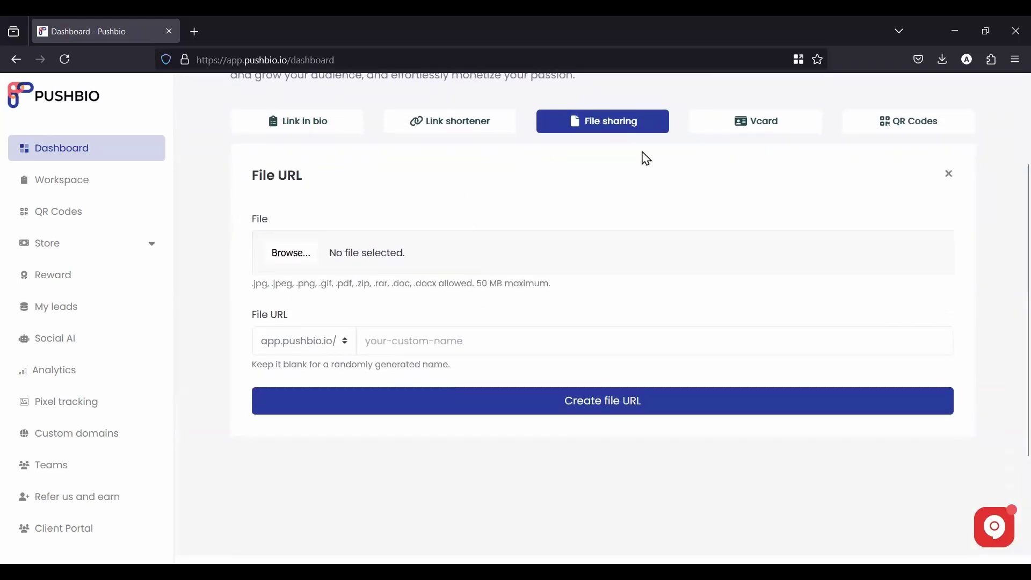
click(290, 253)
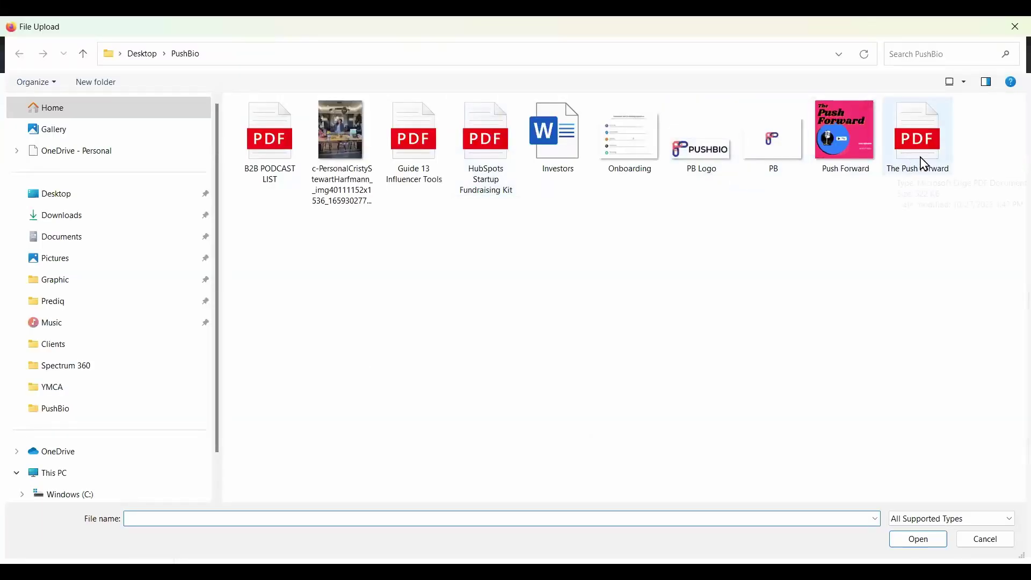
click(924, 156)
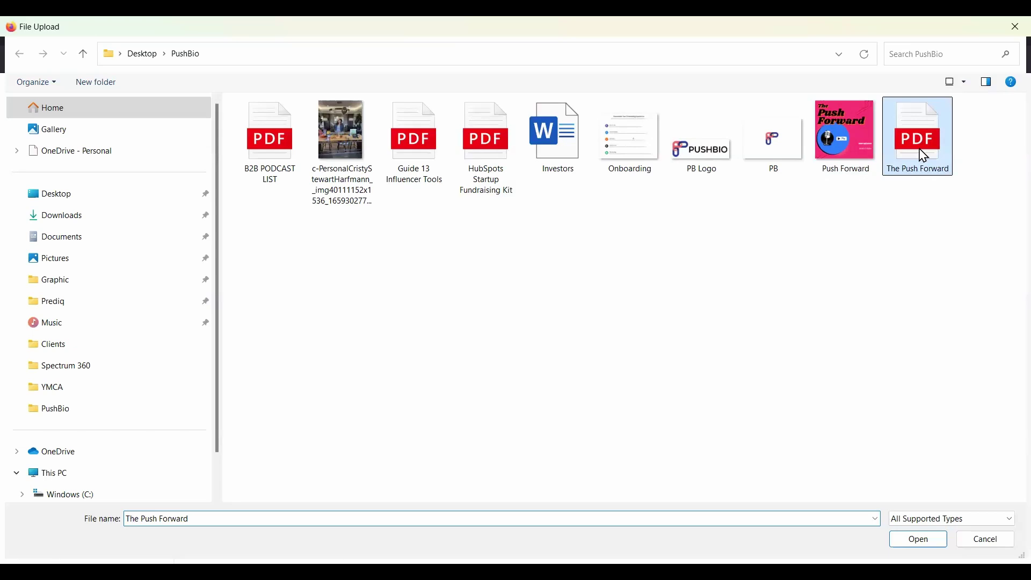
key(Return)
Create the pushb.io/pfpodcast file link for The Push Forward.pdf and copy its address.
click(454, 338)
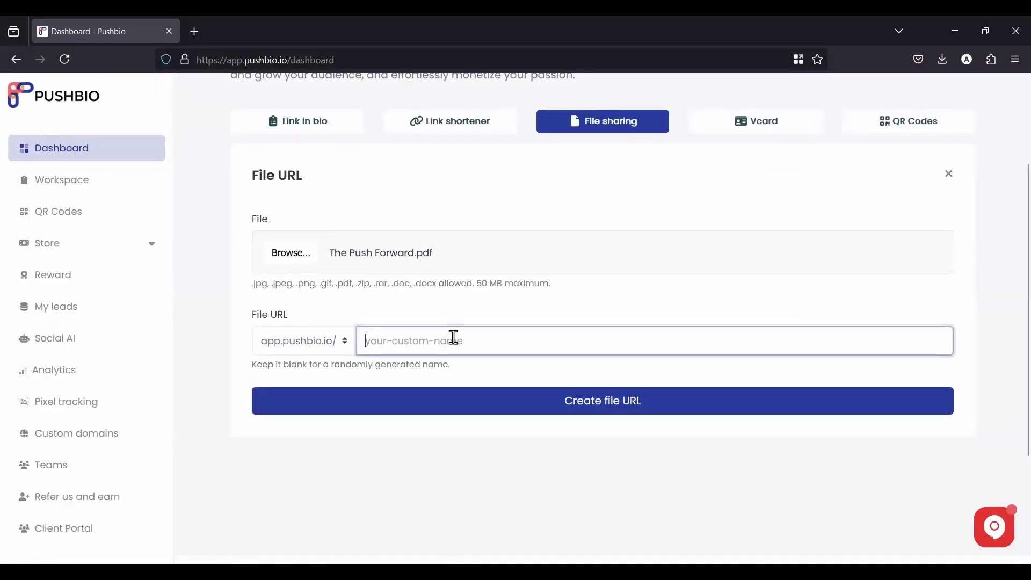
click(333, 340)
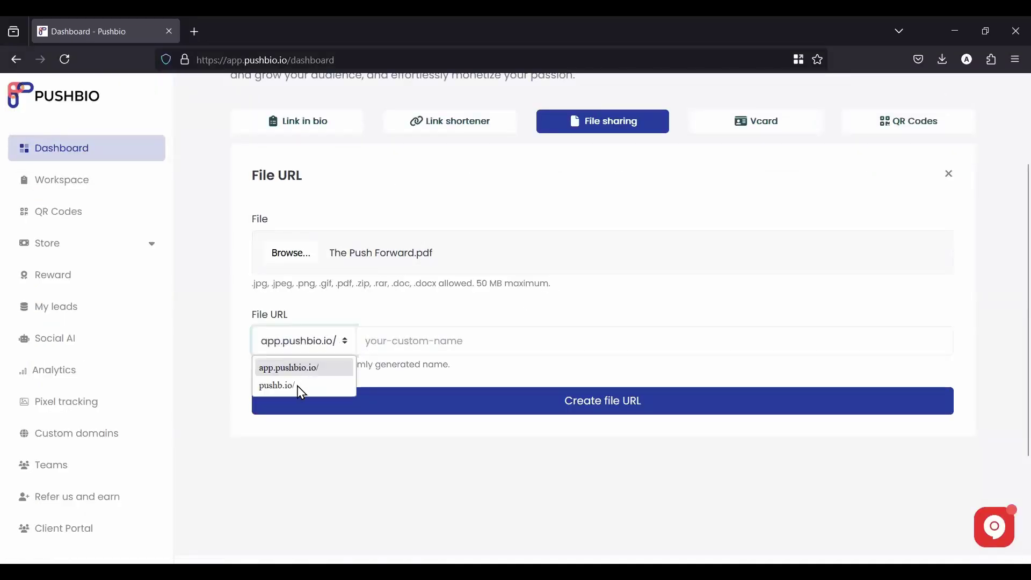
click(296, 386)
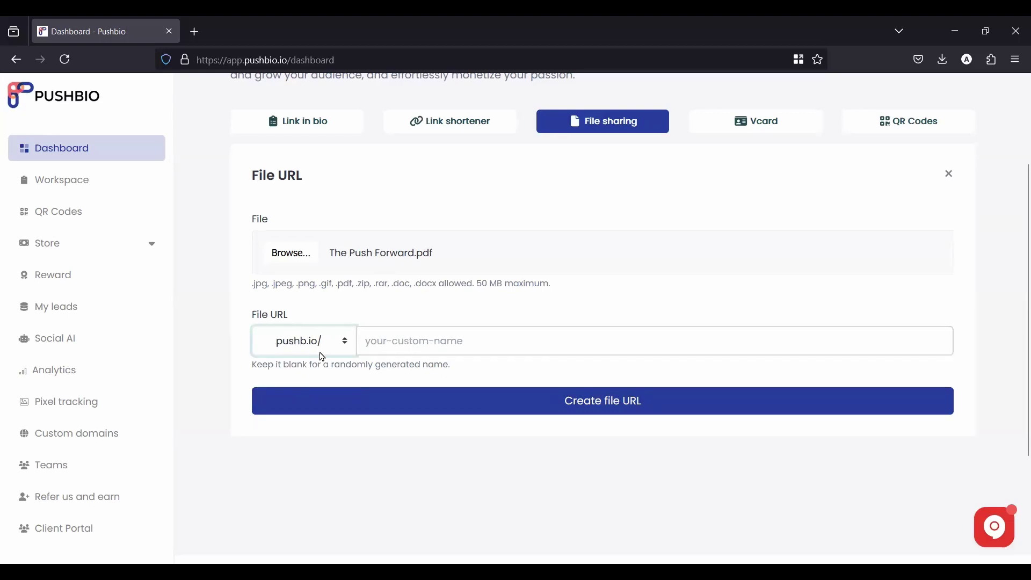
click(410, 335)
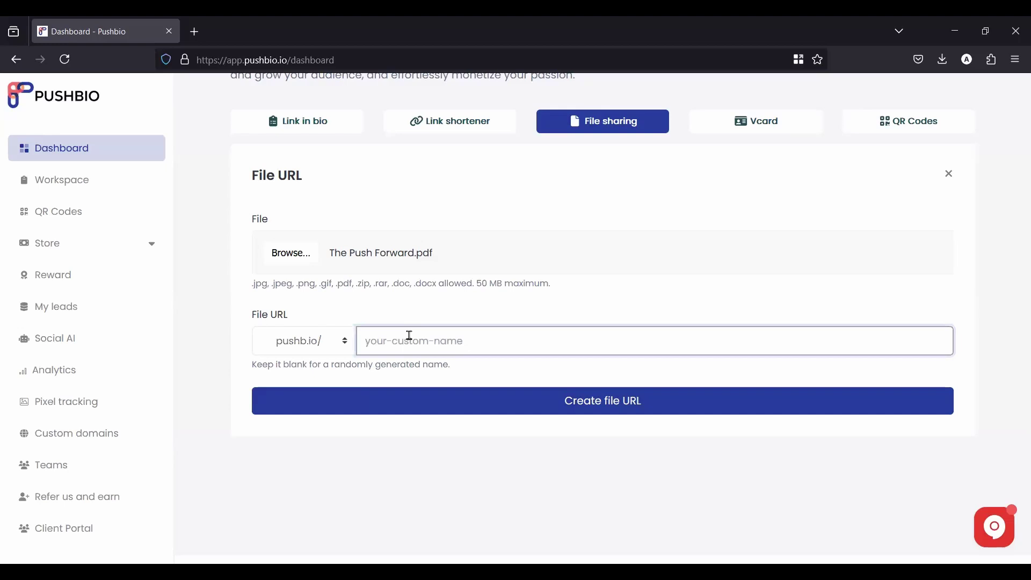
text(p)
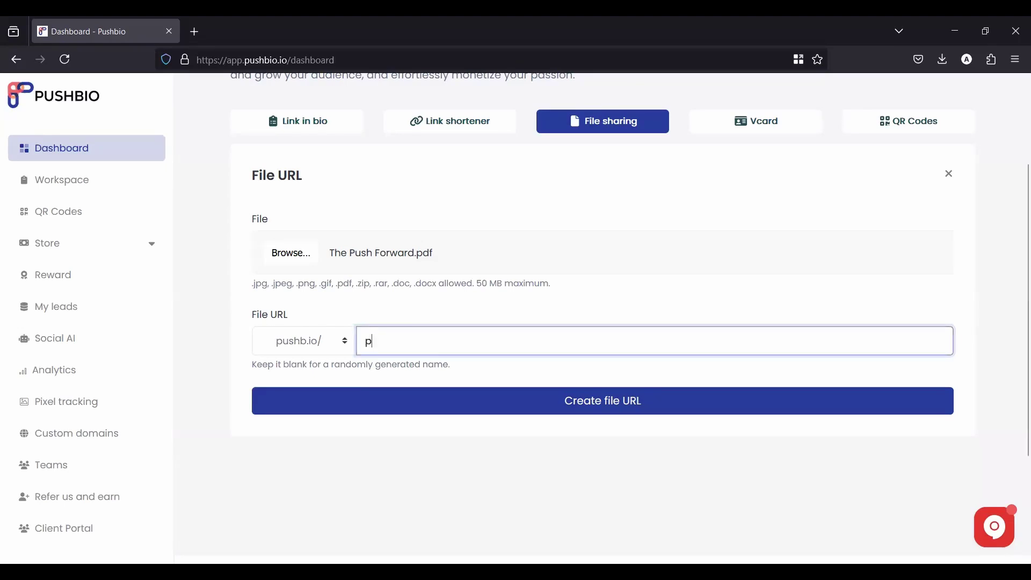
key(BackSpace)
text(pfpodcast)
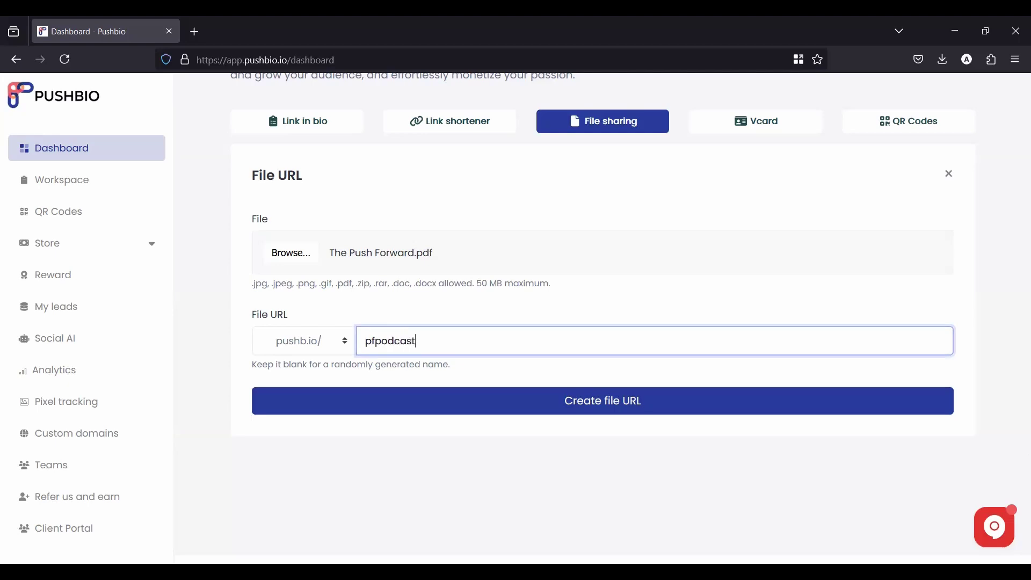
click(498, 407)
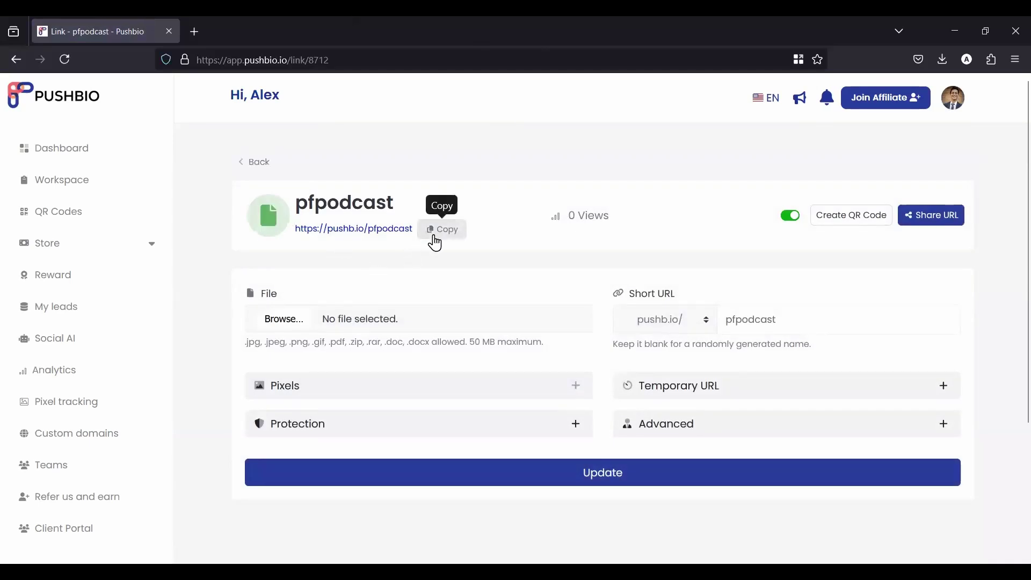
click(433, 234)
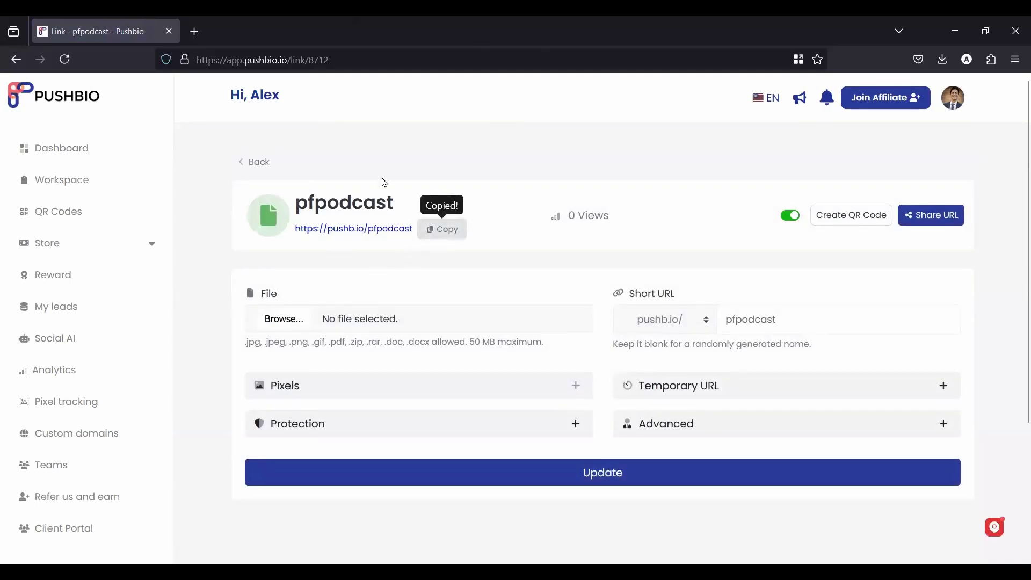
click(195, 33)
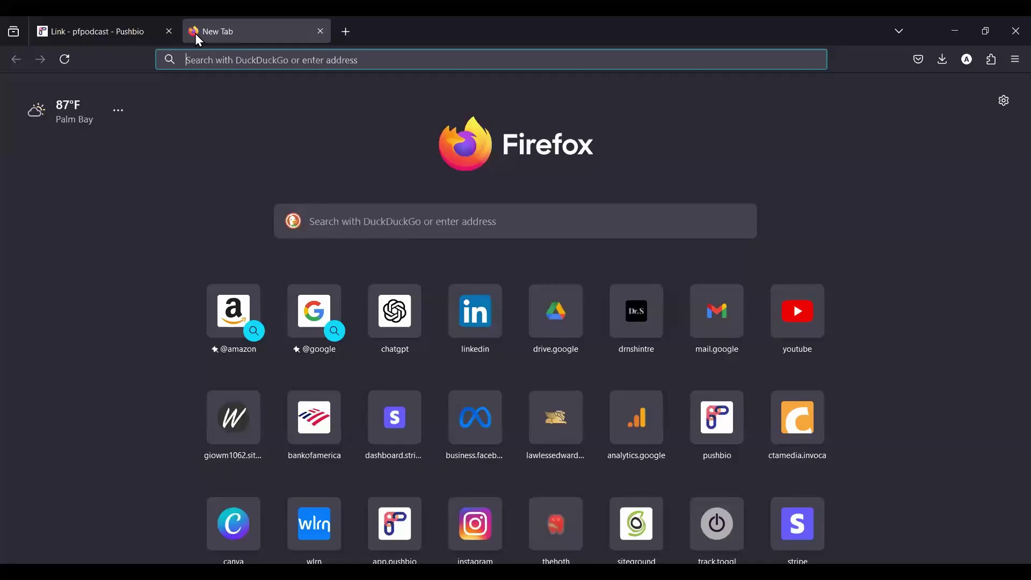
key(ctrl+v)
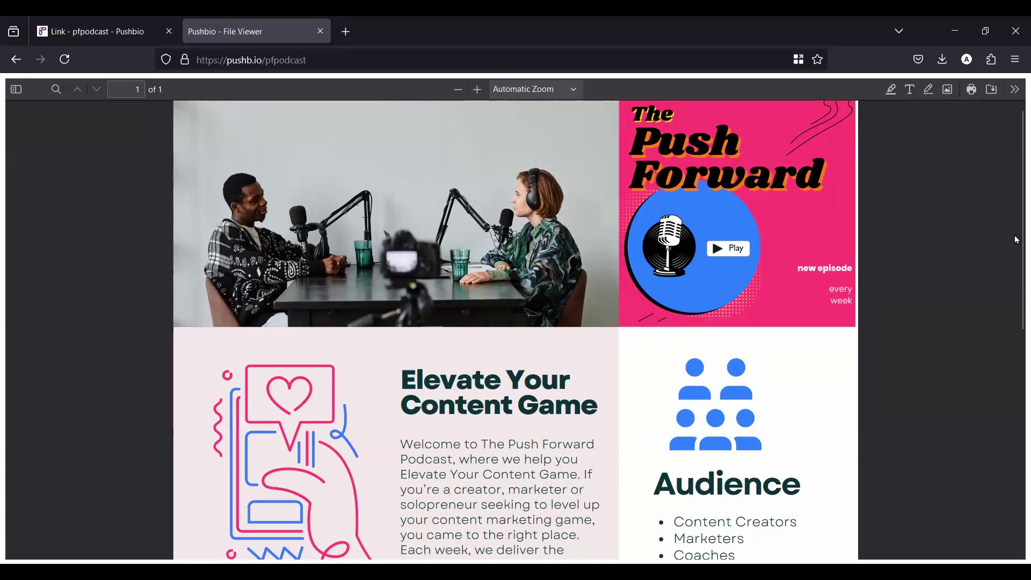
drag(1017, 216, 1017, 446)
scroll(1007, 184, up, 10)
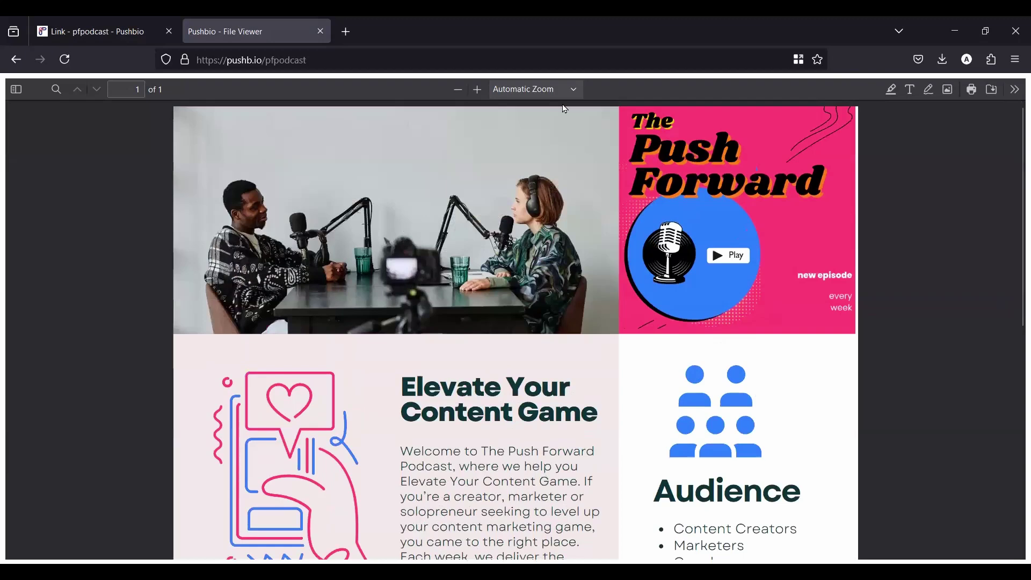
Close the PDF tab, return to the dashboard, and start a new link in the Vcard section.
click(320, 32)
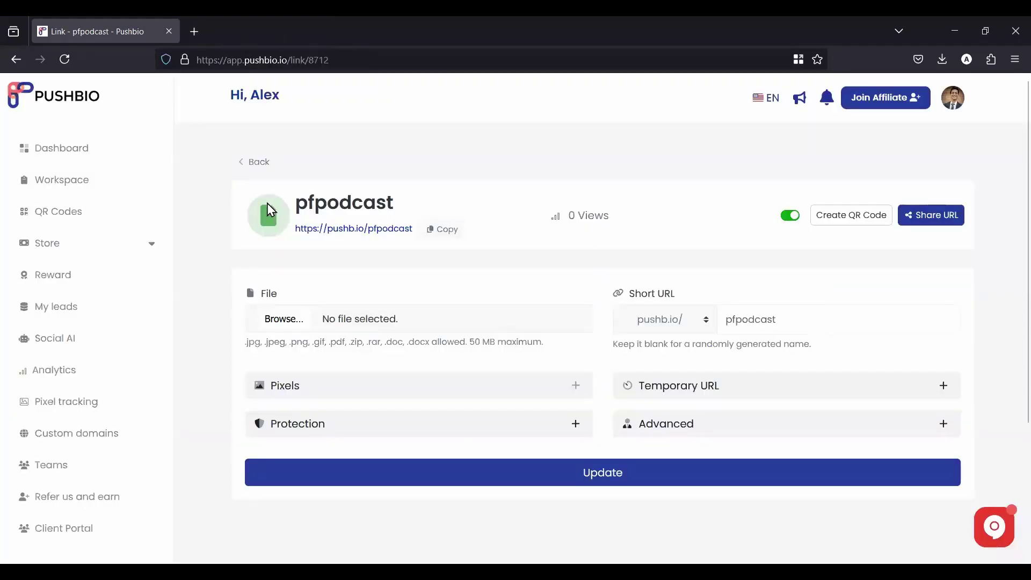
click(106, 150)
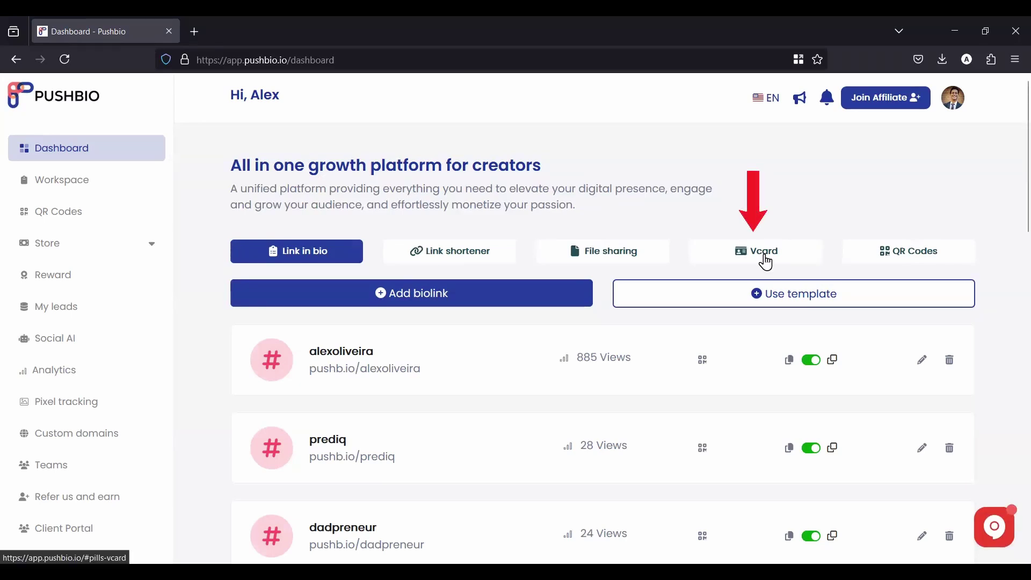
click(767, 263)
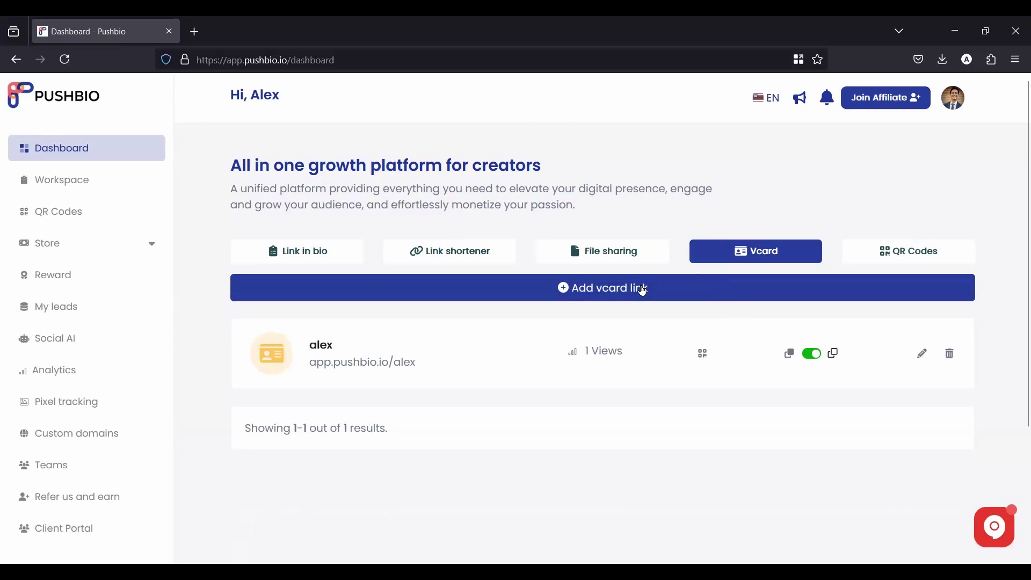
click(571, 290)
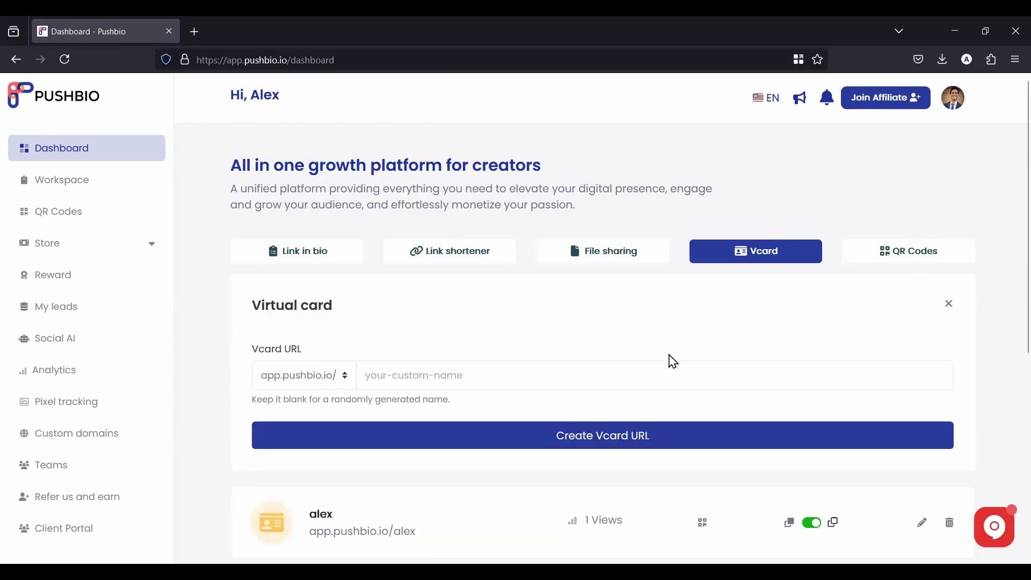
scroll(1008, 323, down, 3)
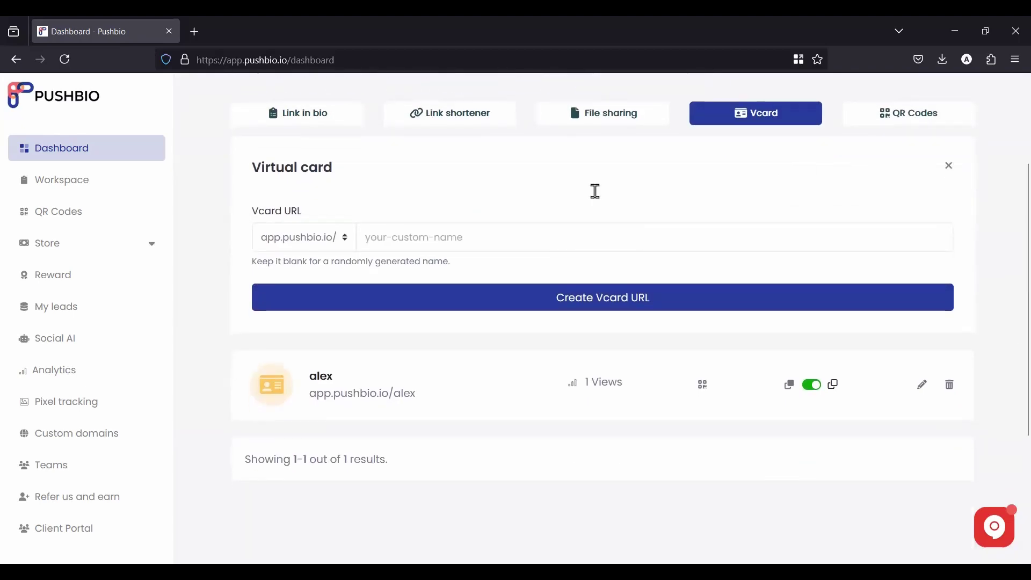
click(442, 241)
Open the alex vCard's edit page, review its fields, and copy its pushb.io/alex short link.
click(325, 377)
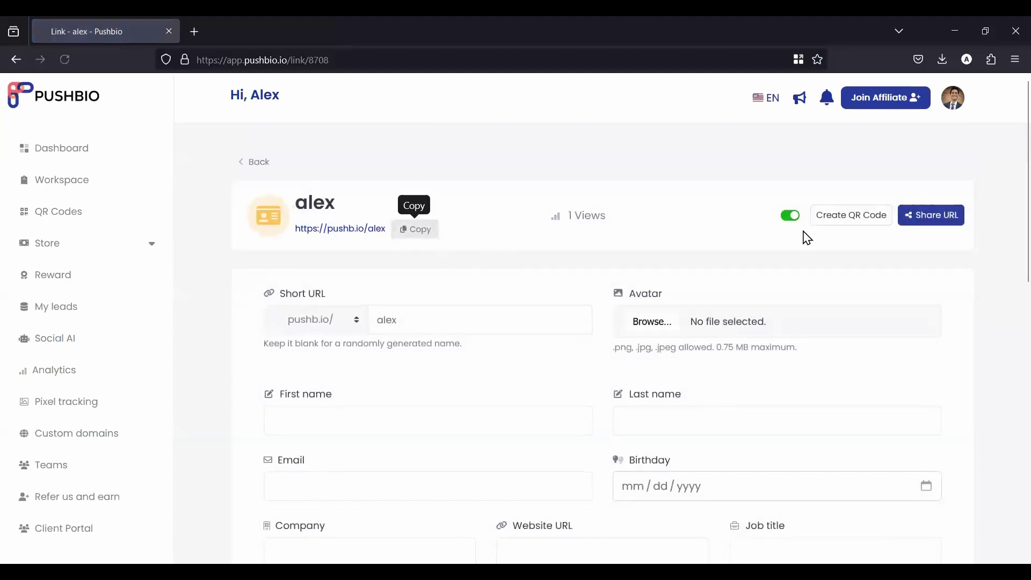
scroll(1007, 263, down, 3)
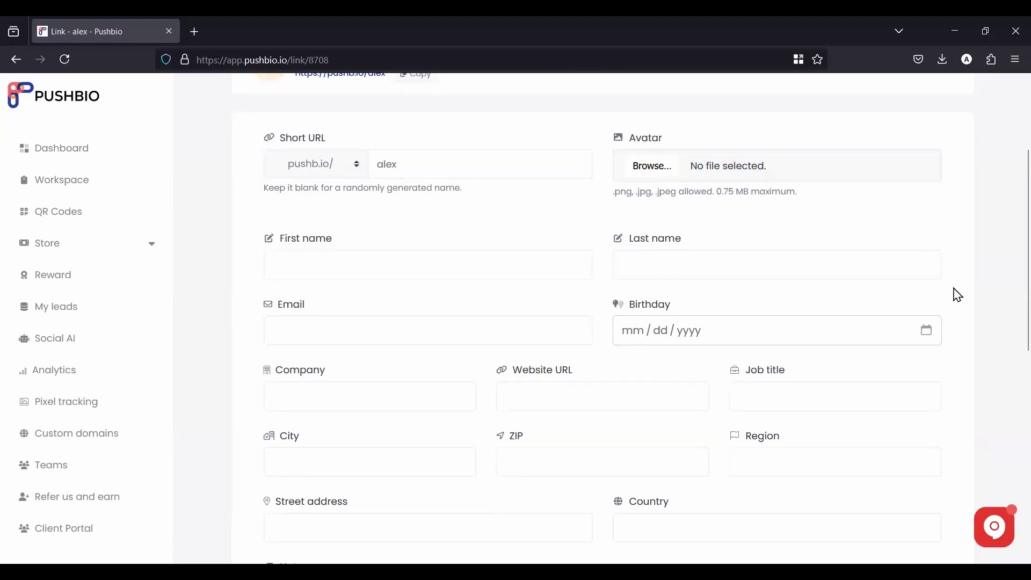
scroll(1008, 358, down, 3)
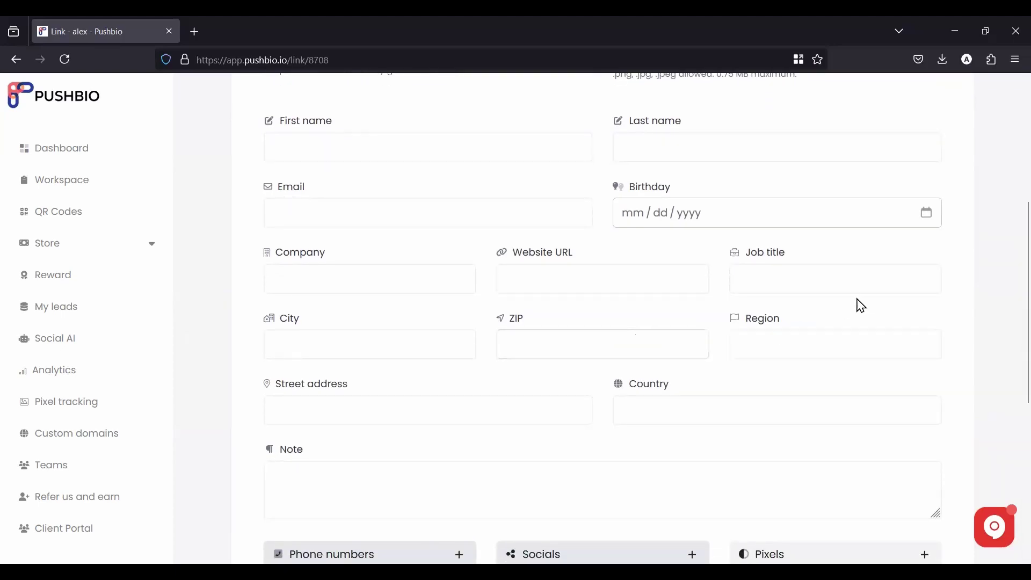
scroll(1009, 322, down, 5)
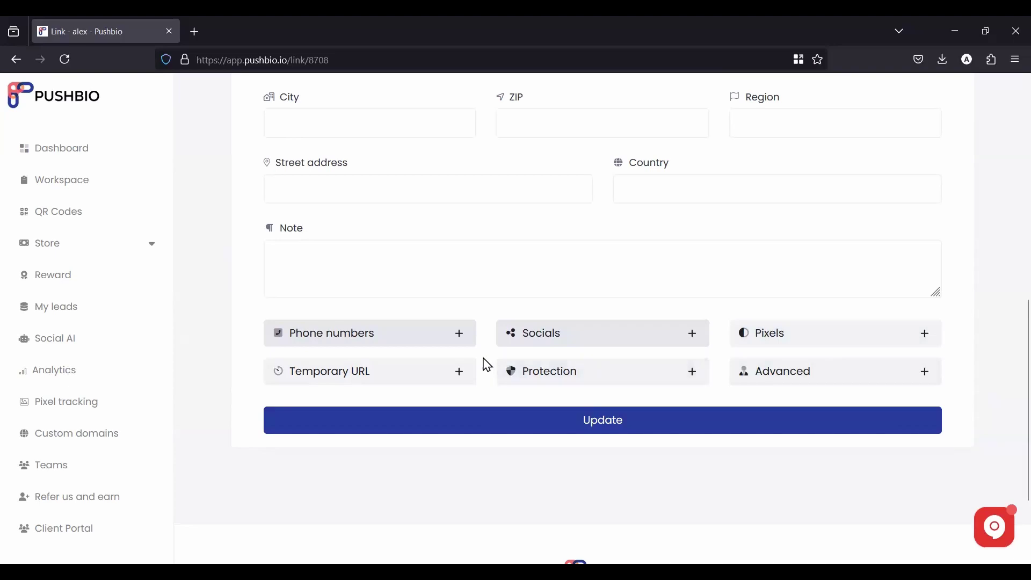
click(506, 278)
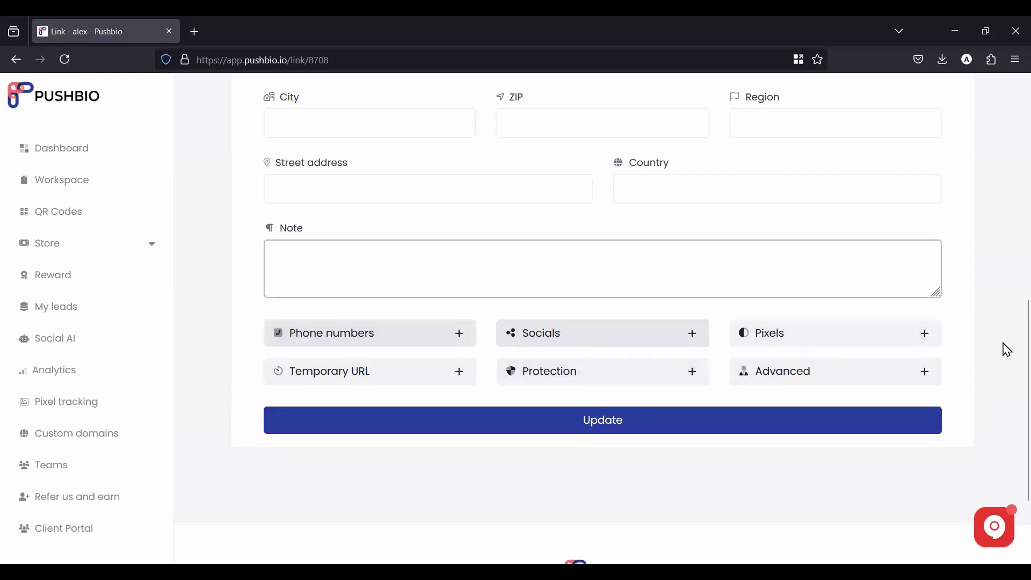
drag(1028, 359, 1008, 150)
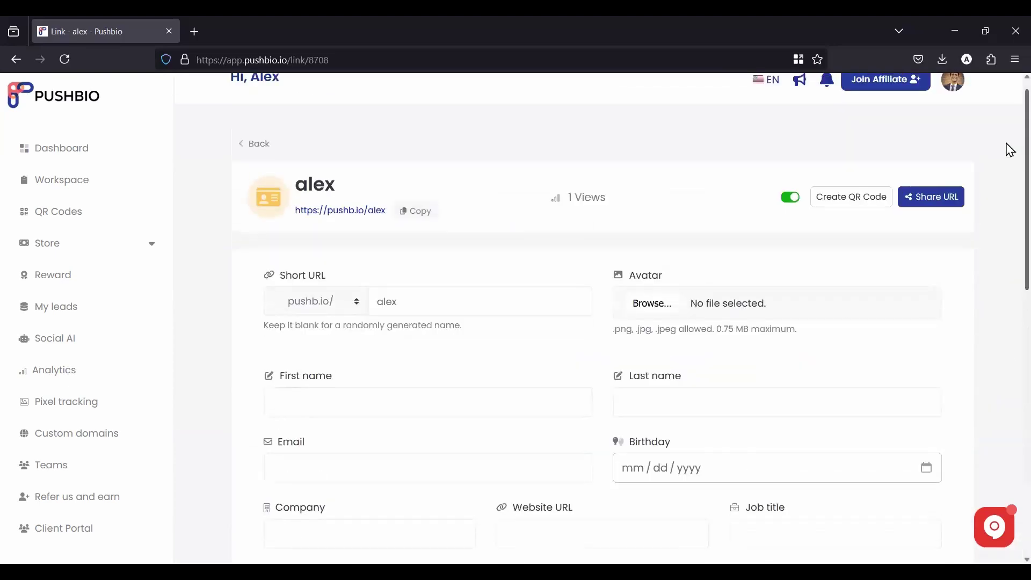
click(418, 216)
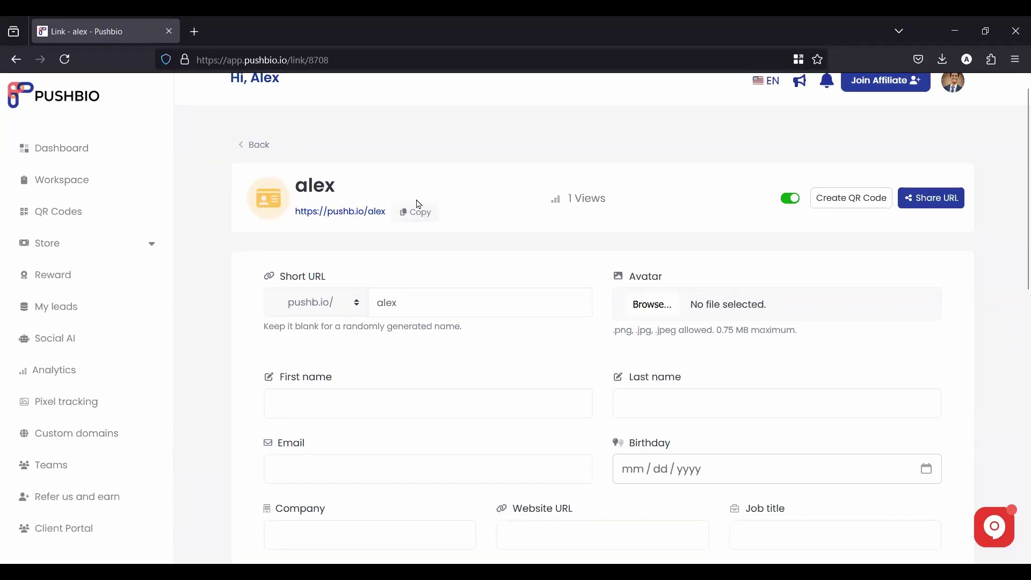
Test pushb.io/alex in a new tab, confirm unknown(1).vcf downloads, then close that tab.
click(195, 32)
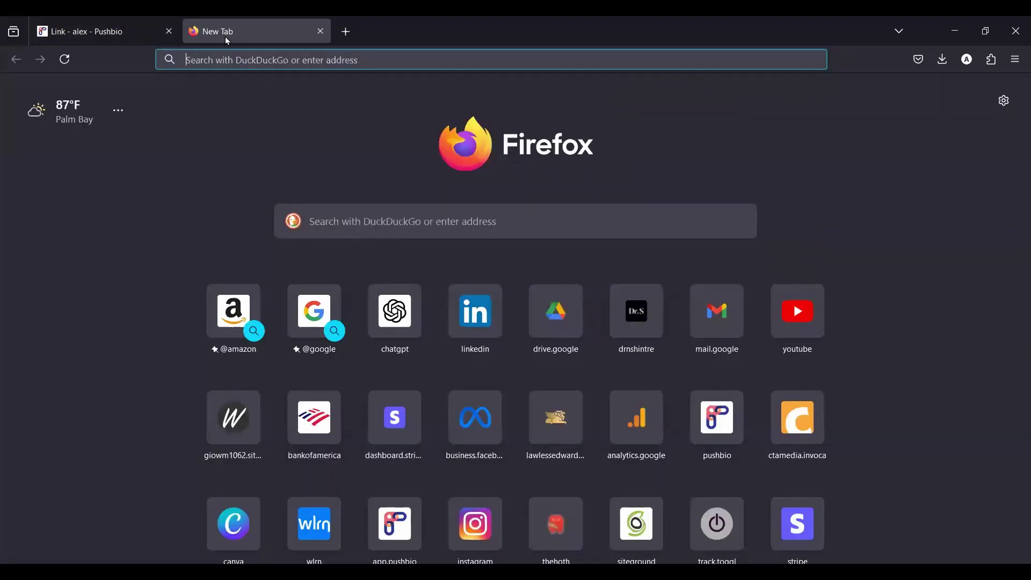
key(ctrl+v)
key(Return)
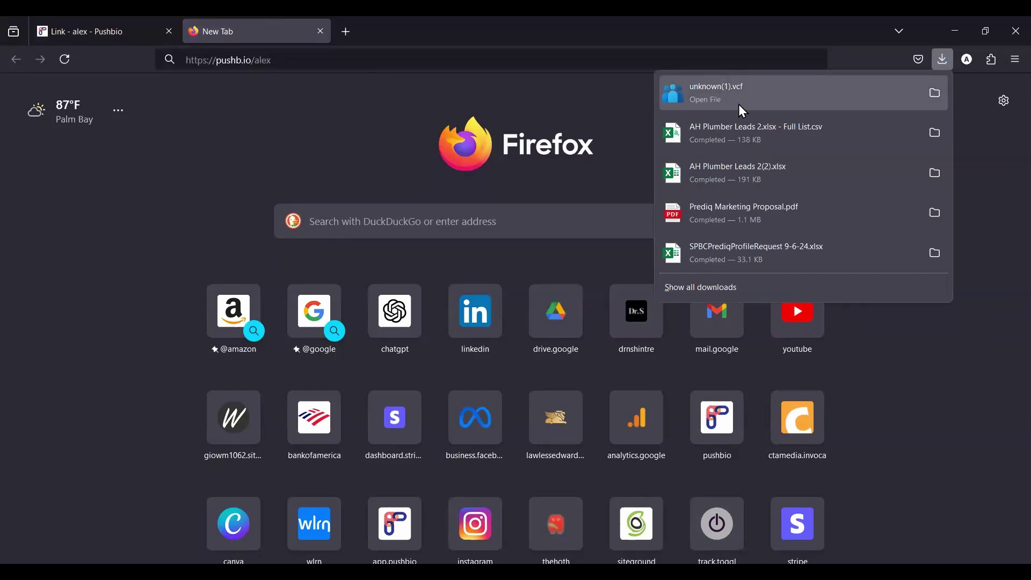
click(321, 32)
click(320, 31)
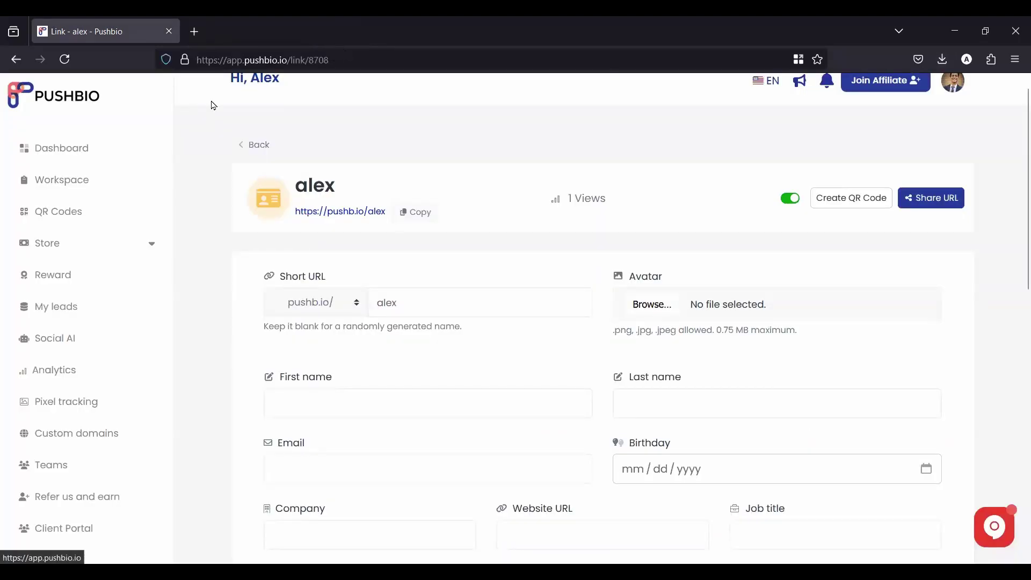
Go from the dashboard's QR Codes shortcut to a new Create QR Code form.
click(95, 153)
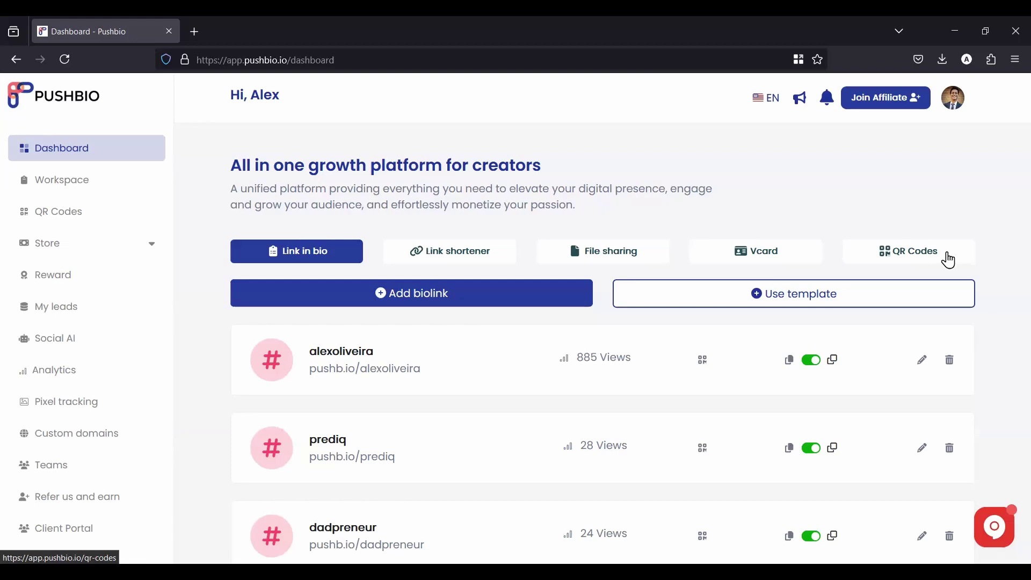
click(949, 260)
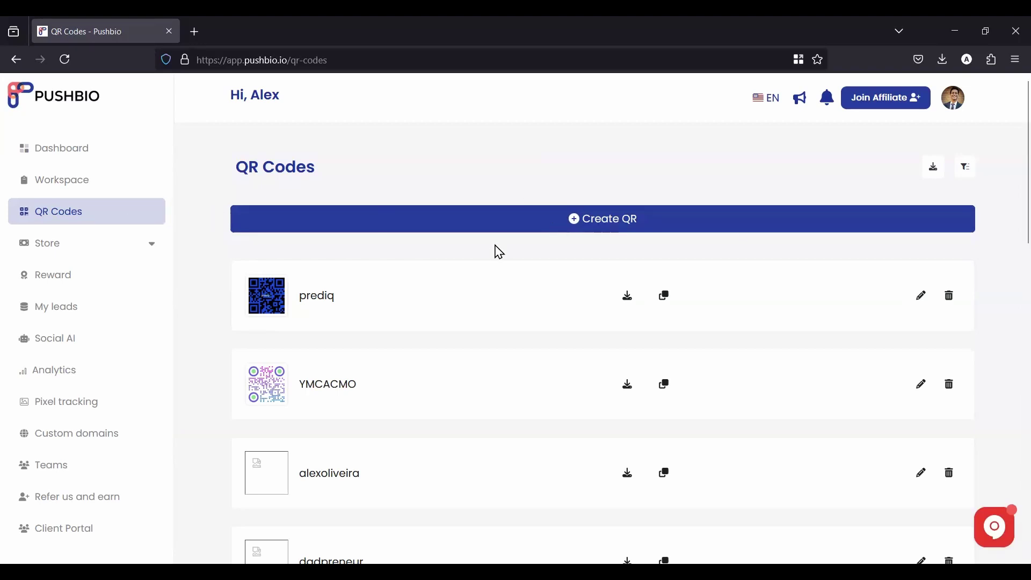
click(579, 228)
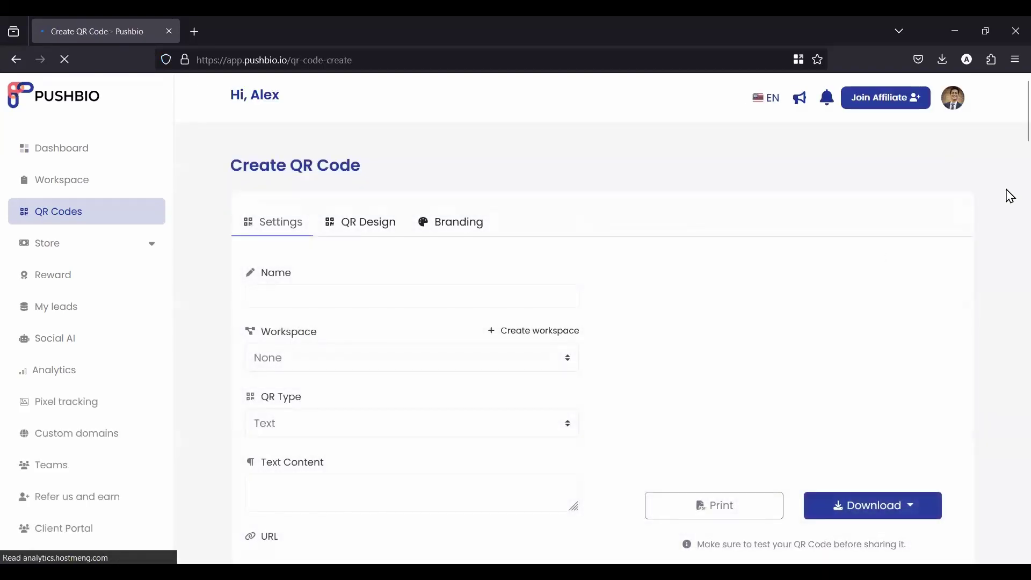
scroll(1009, 155, down, 2)
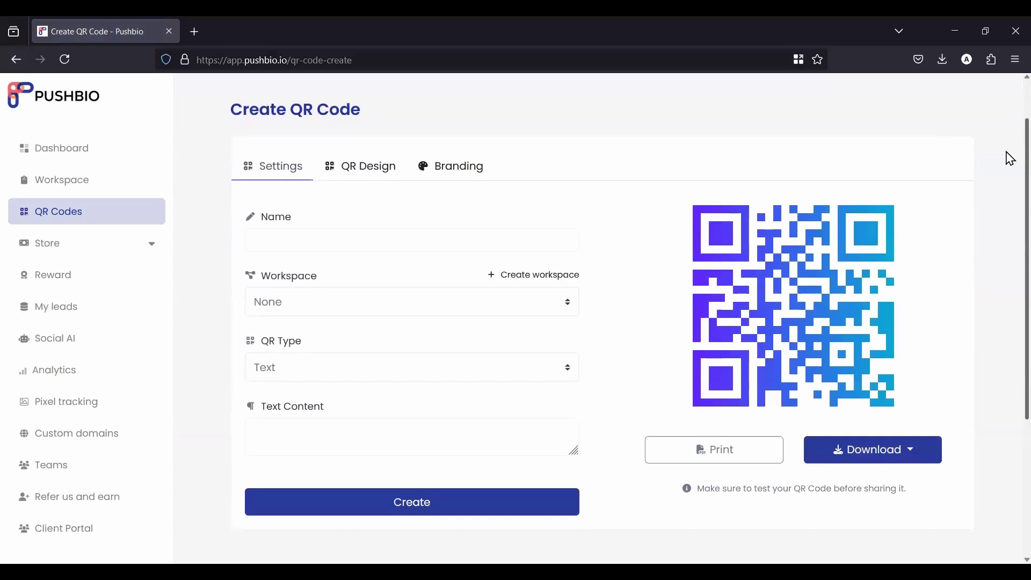
scroll(1009, 162, down, 1)
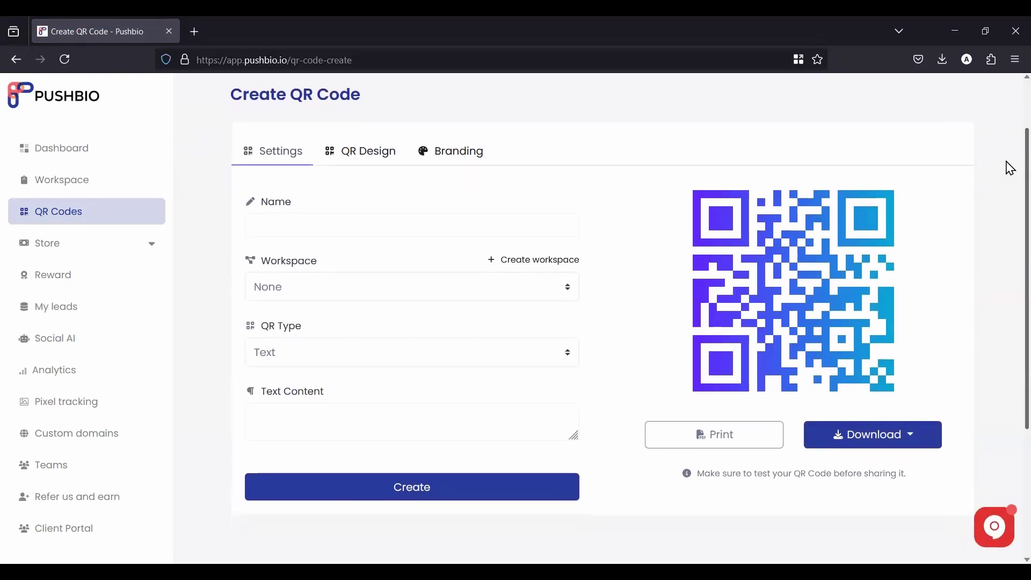
scroll(1011, 168, down, 2)
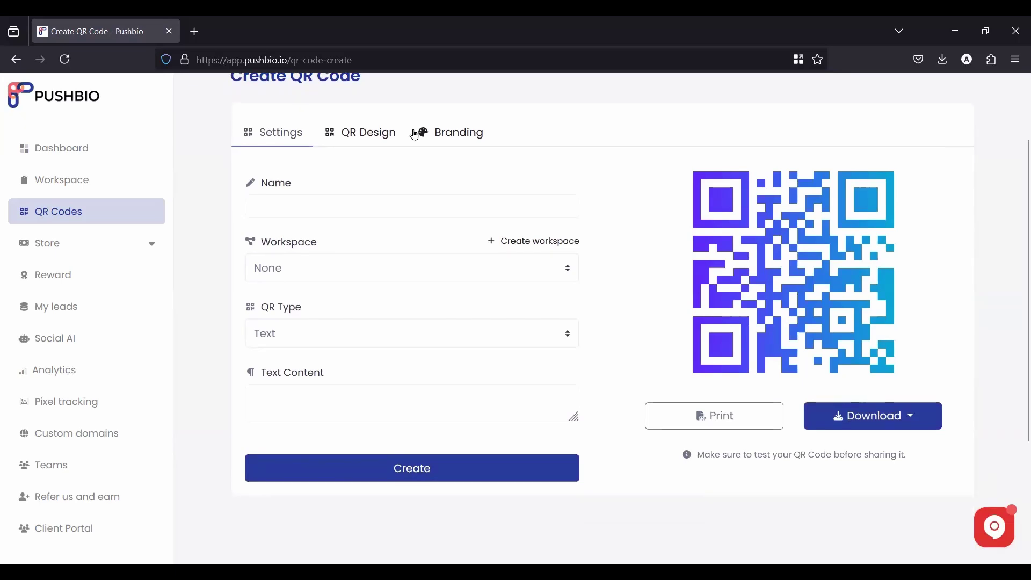
click(305, 210)
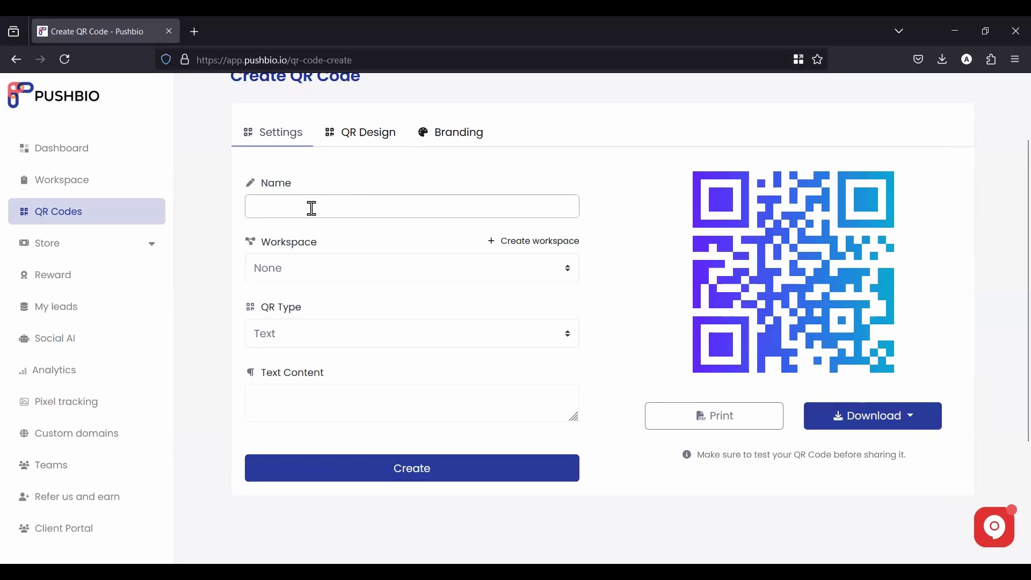
click(307, 209)
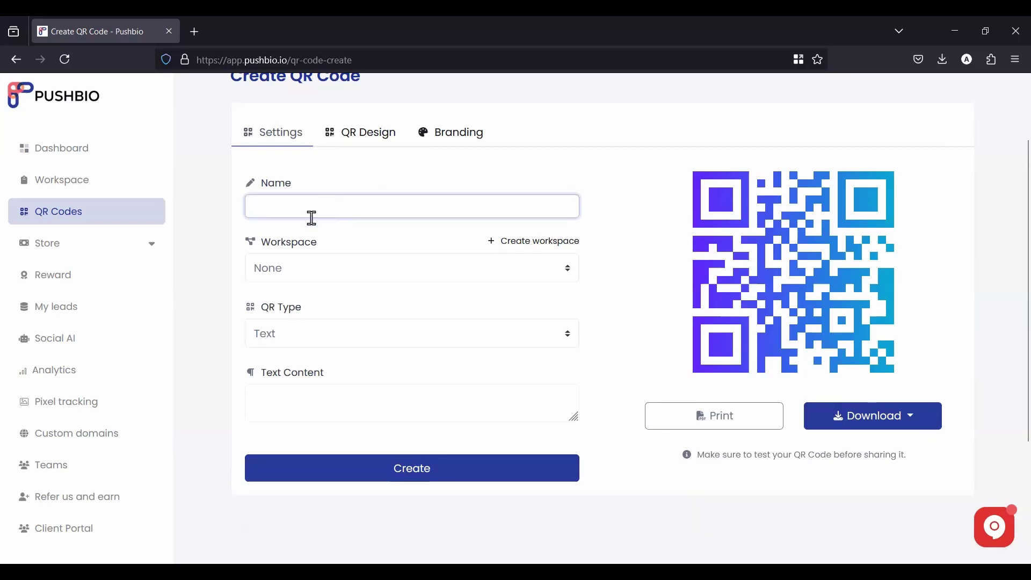
click(331, 267)
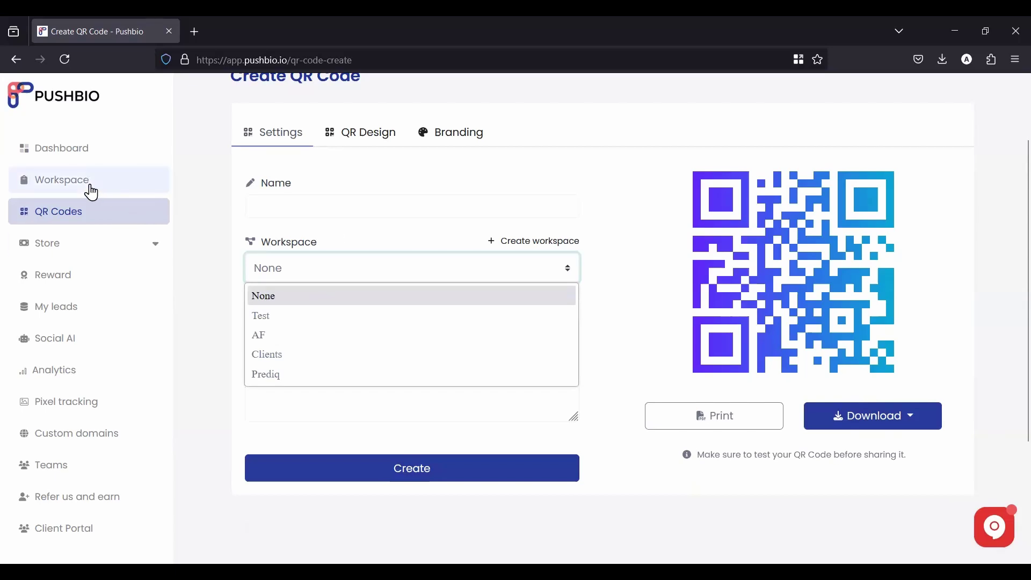
click(450, 245)
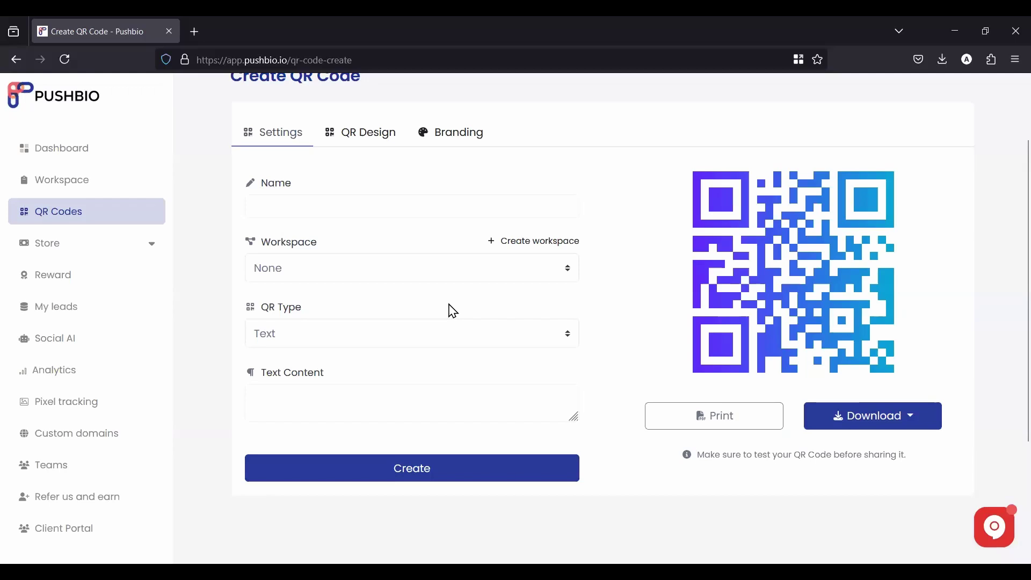
click(441, 333)
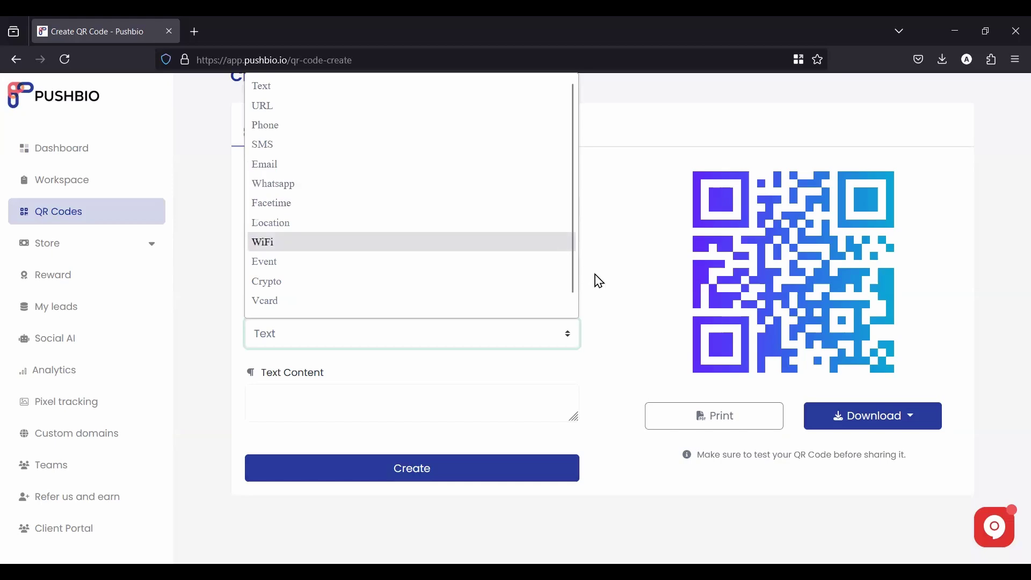
click(611, 293)
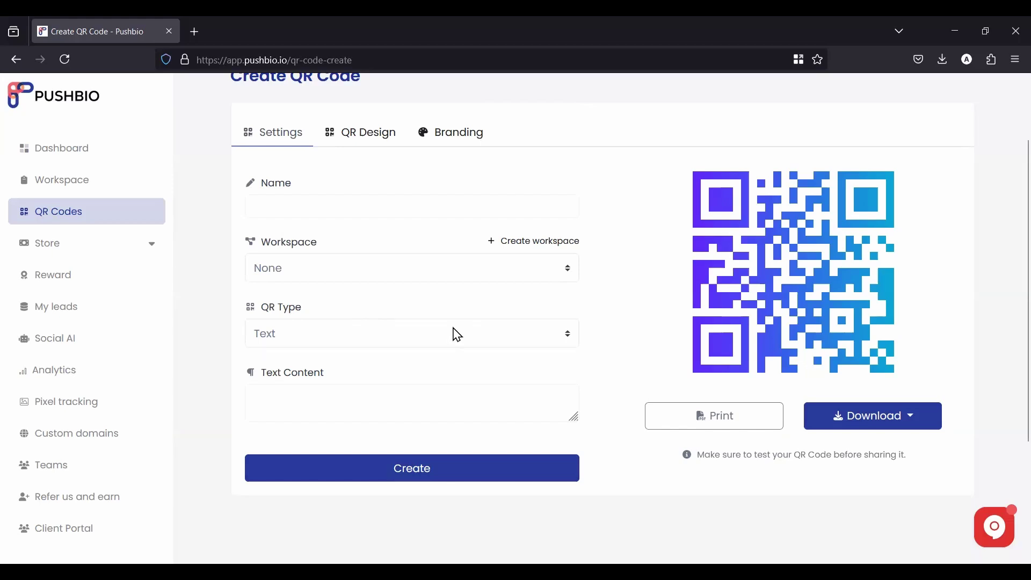
click(376, 333)
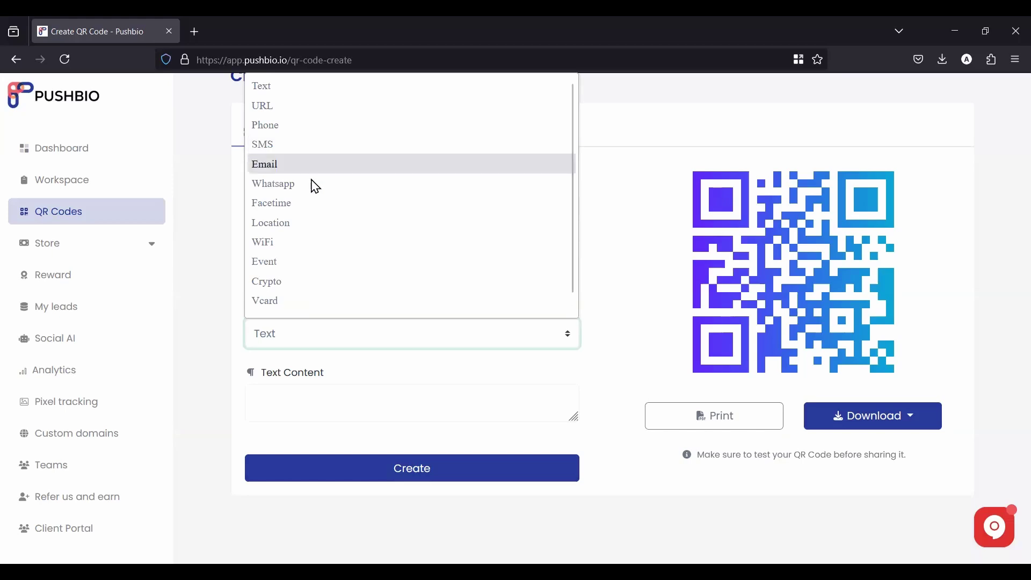
click(602, 283)
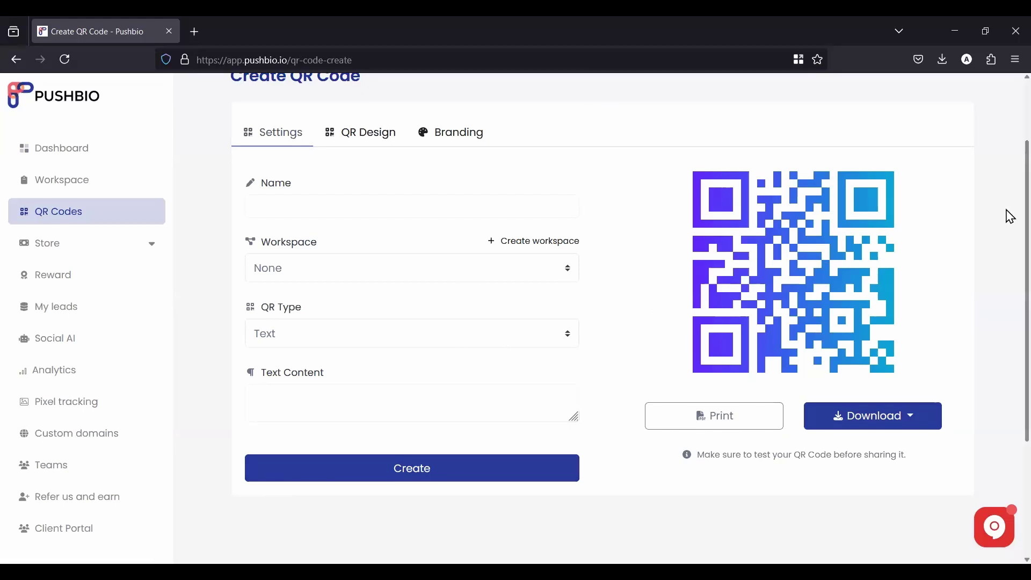
scroll(1006, 215, down, 1)
scroll(1010, 191, up, 2)
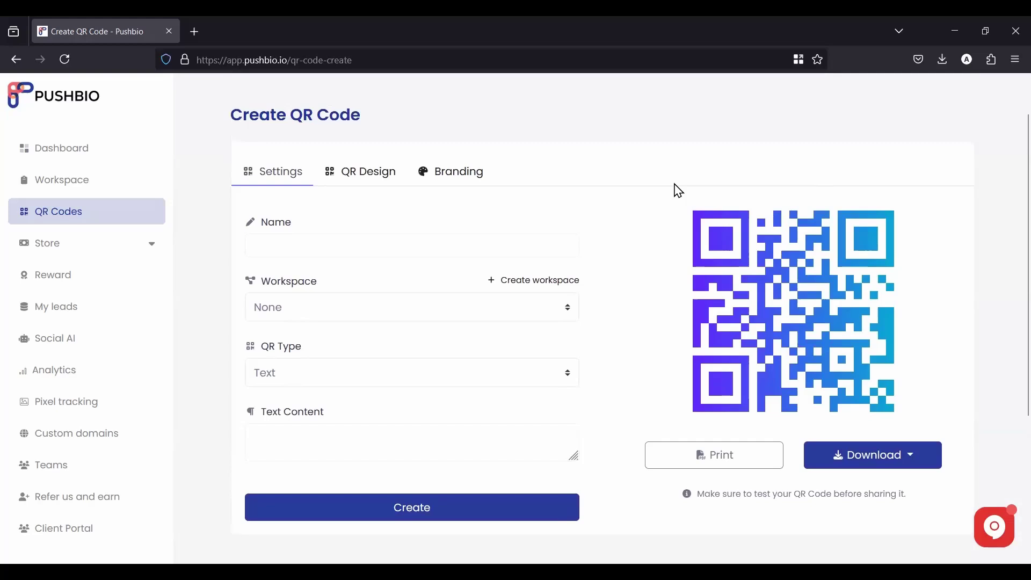
Try dot and heart module shapes in the QR design options.
click(383, 182)
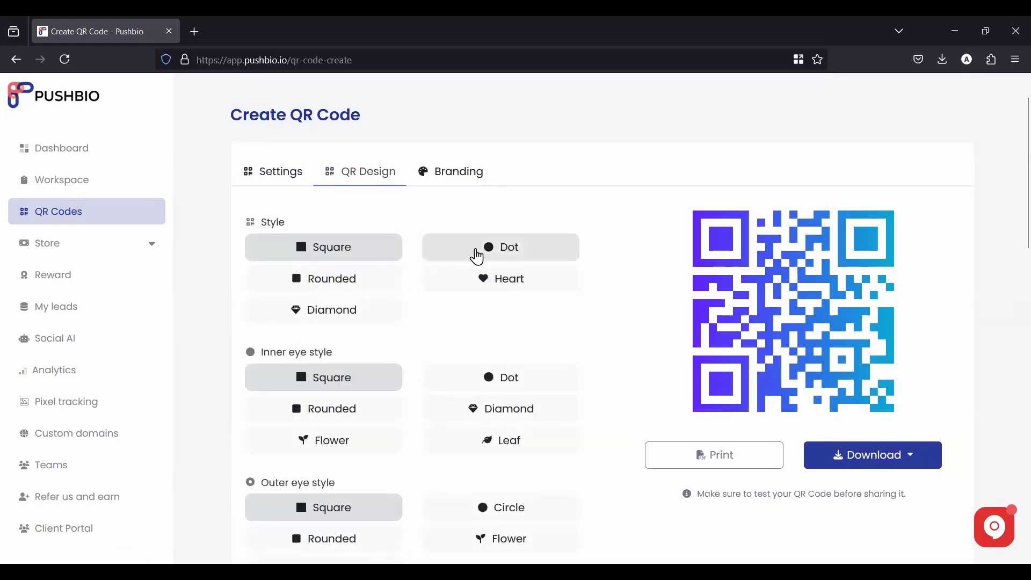
click(466, 255)
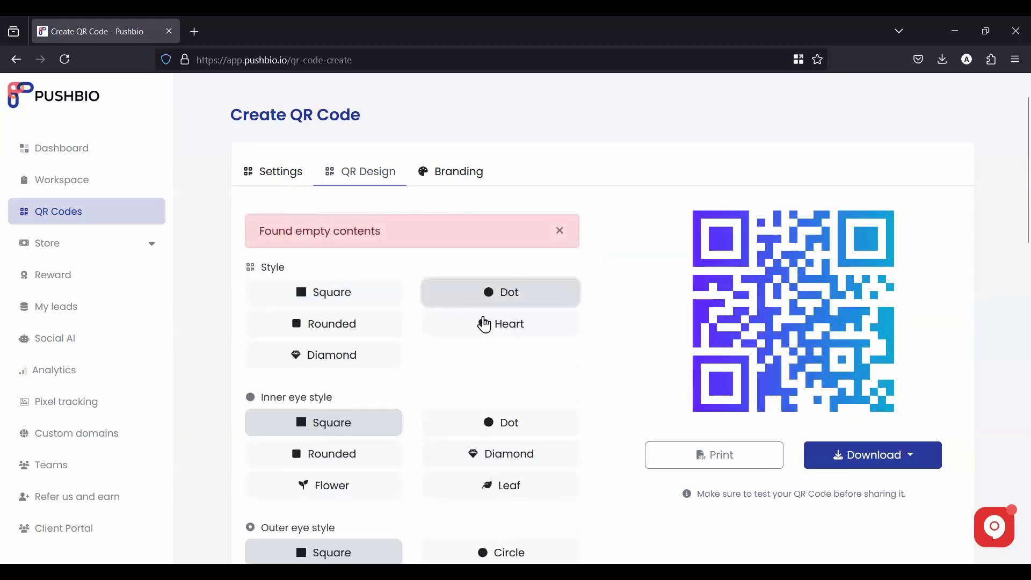
click(472, 322)
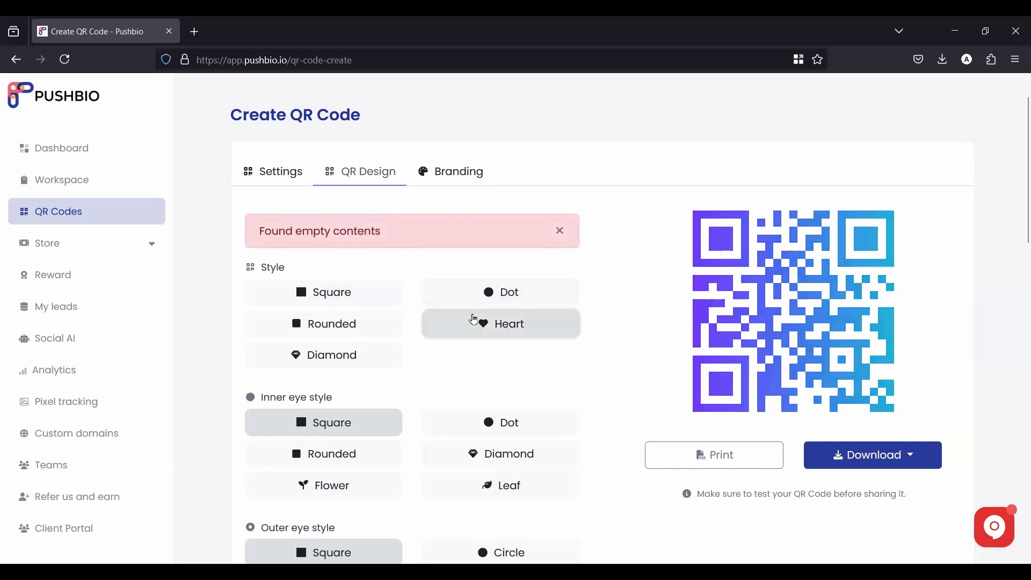
click(286, 176)
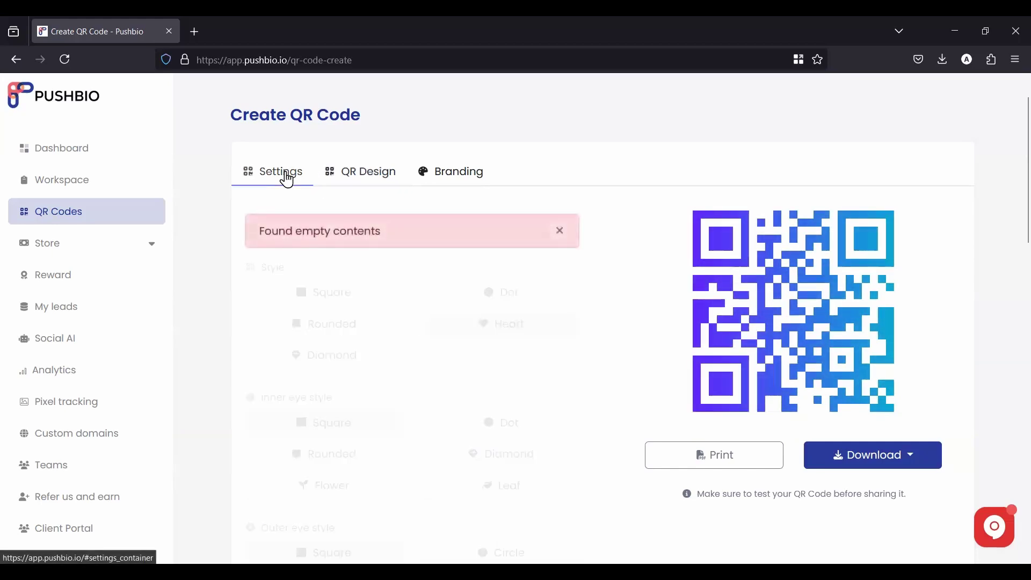
Keep the workspace at None, set QR type to URL, and enter pushbio.io.
click(311, 288)
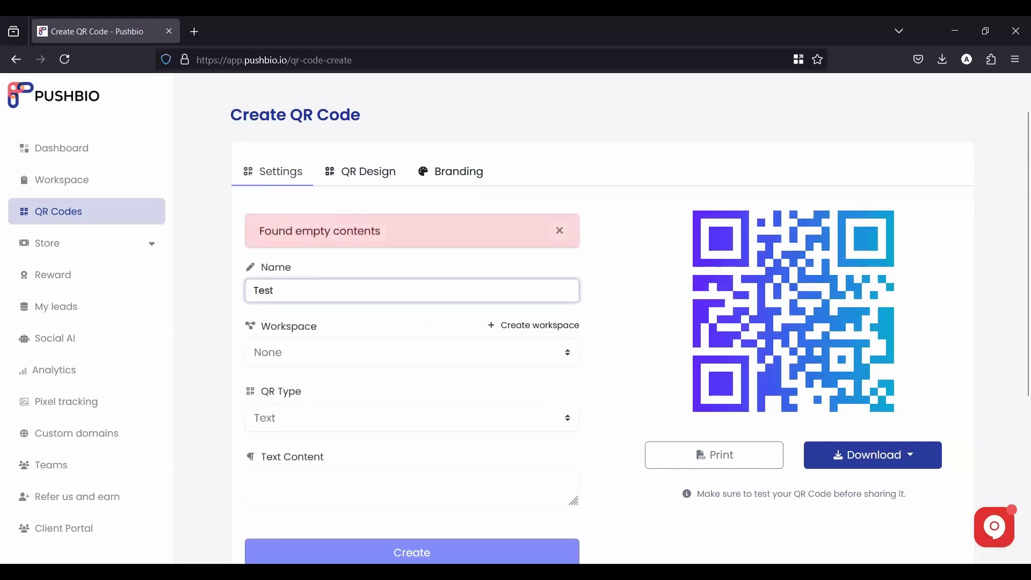
click(330, 352)
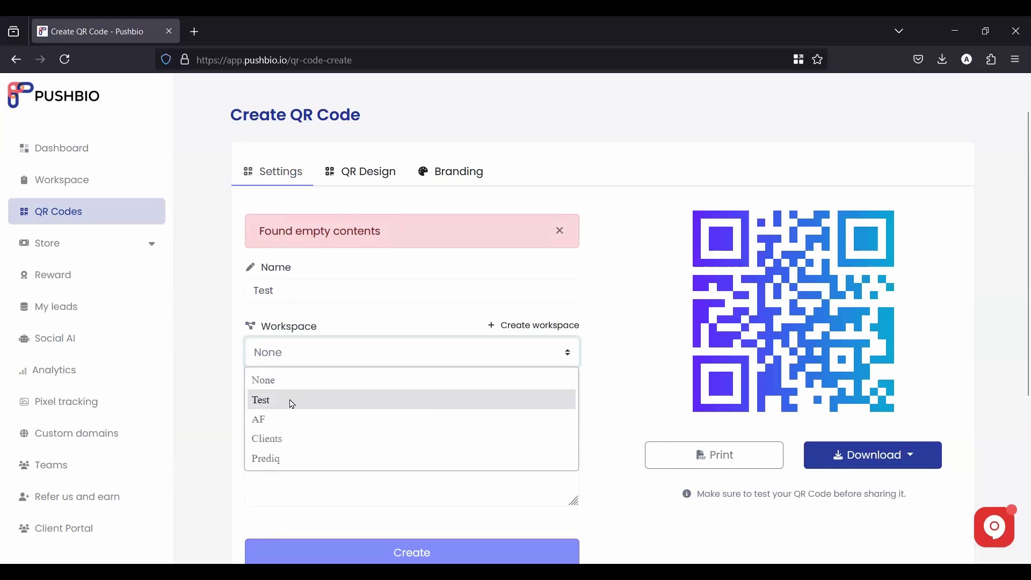
click(296, 383)
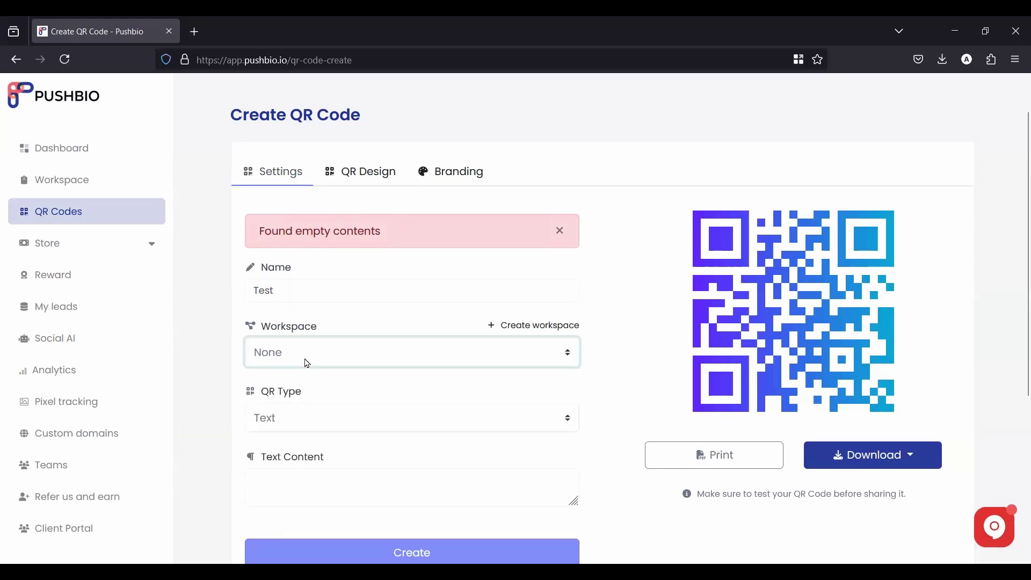
click(317, 415)
click(298, 183)
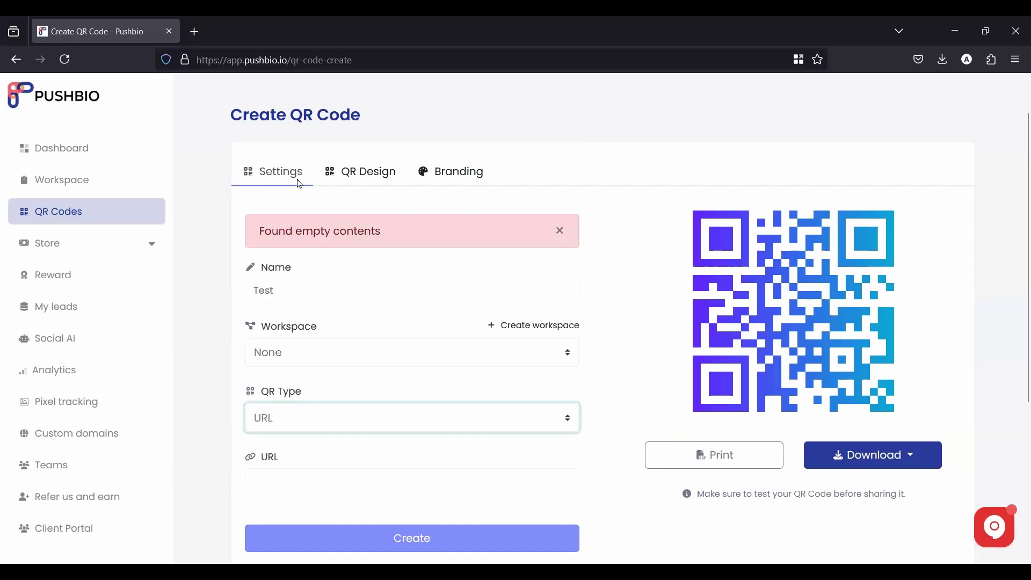
click(300, 483)
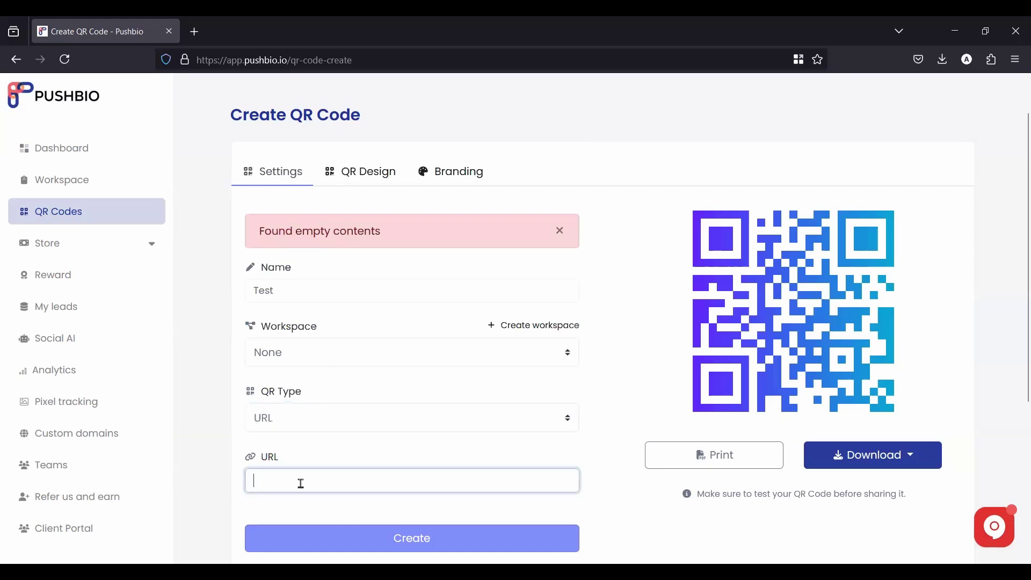
text(pushb)
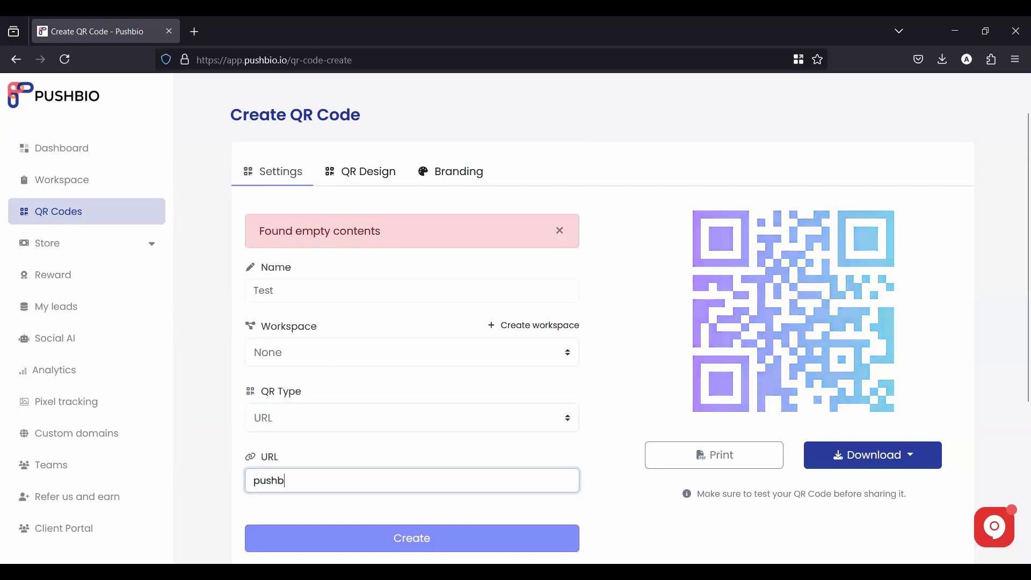
text(io.io)
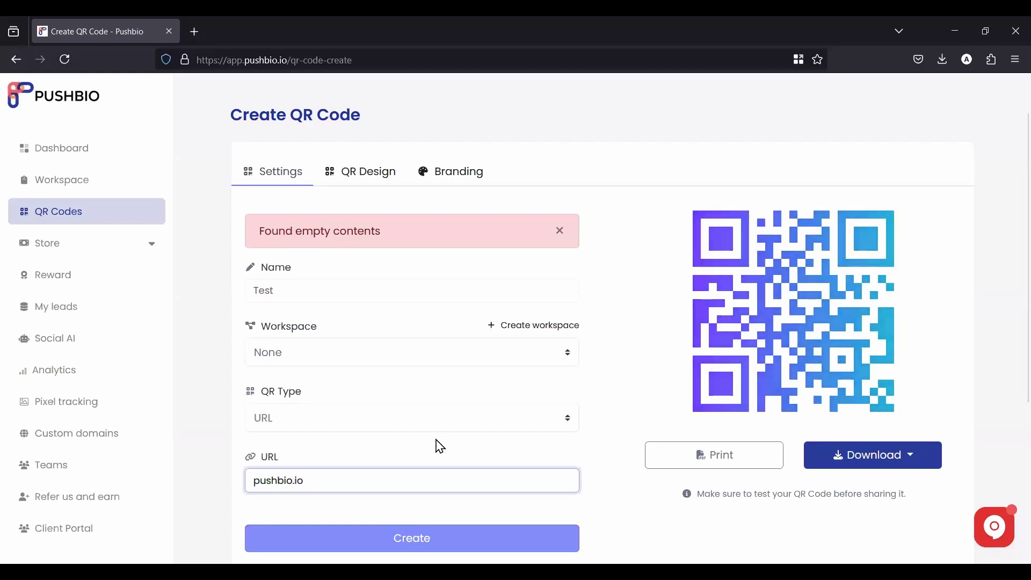
Compare module styles and settle on diamond-shaped modules.
click(375, 177)
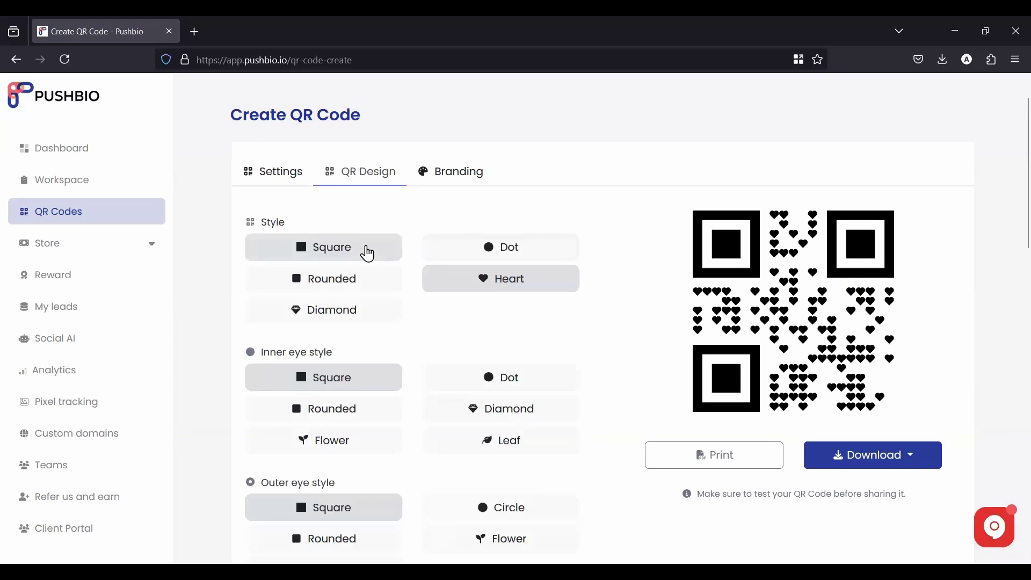
click(369, 255)
click(465, 258)
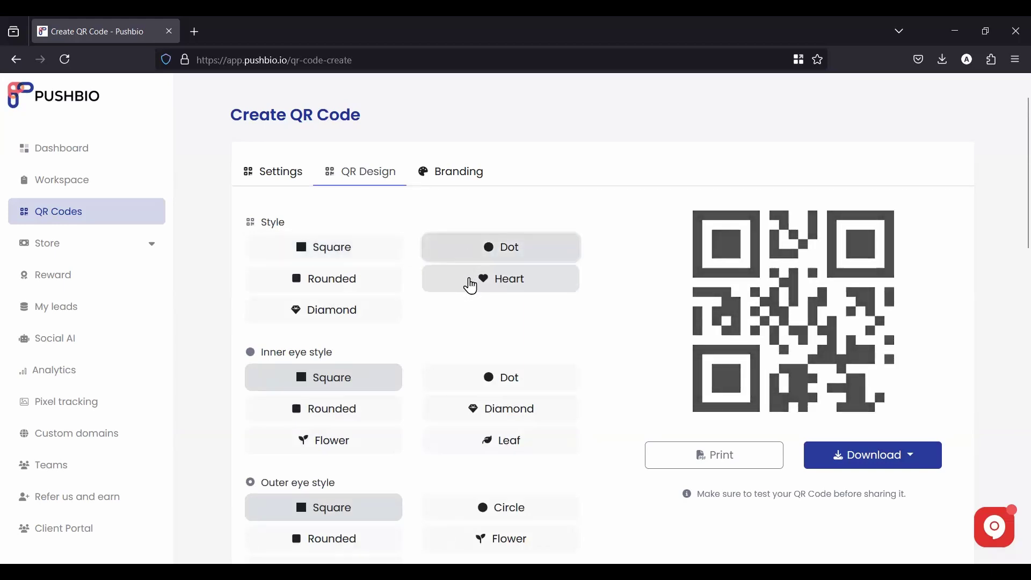
click(471, 287)
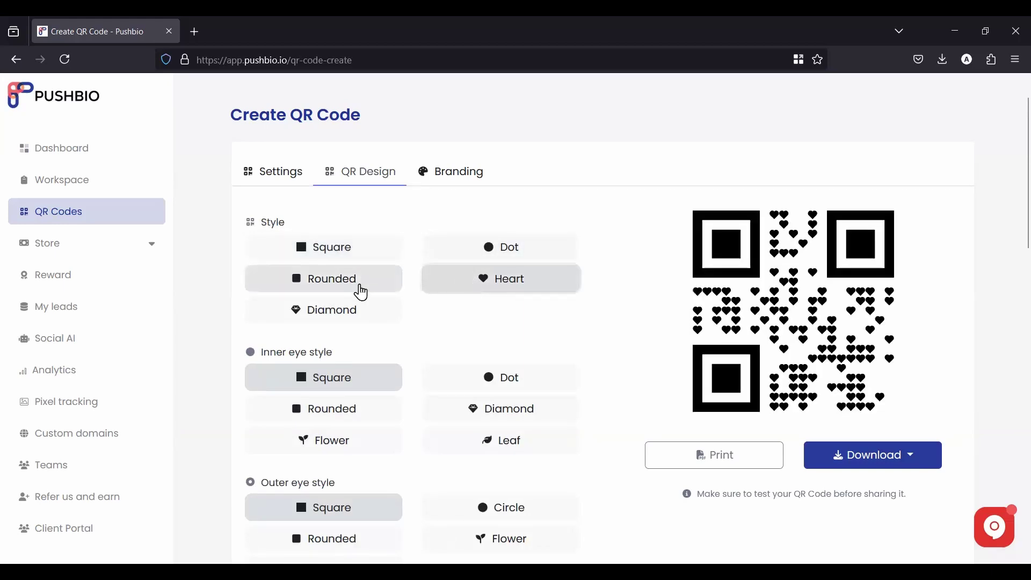
click(359, 289)
click(358, 323)
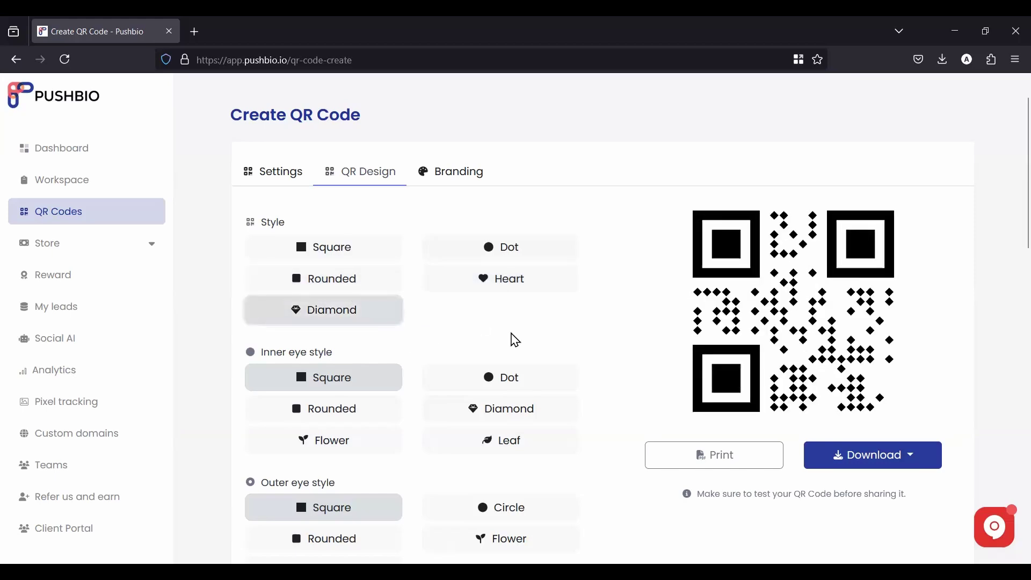
Compare inner eye styles and settle on flower-shaped inner eyes.
scroll(288, 202, down, 3)
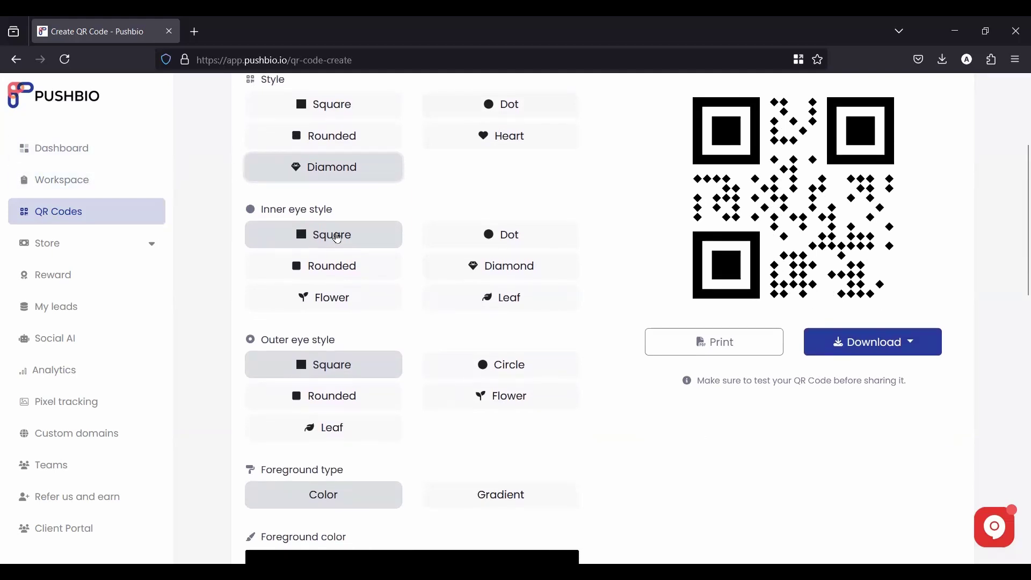
click(467, 240)
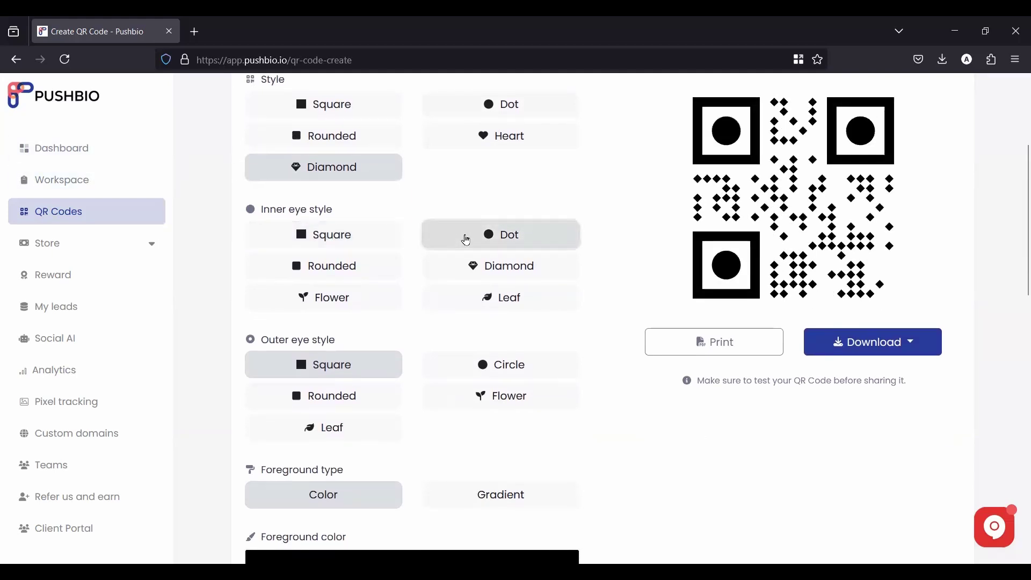
click(473, 268)
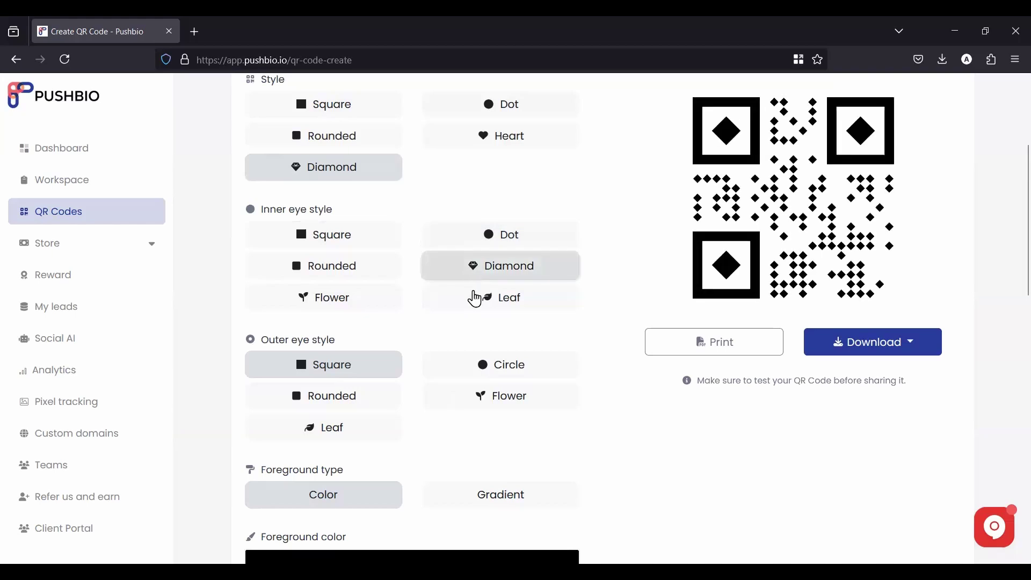
click(476, 301)
click(369, 273)
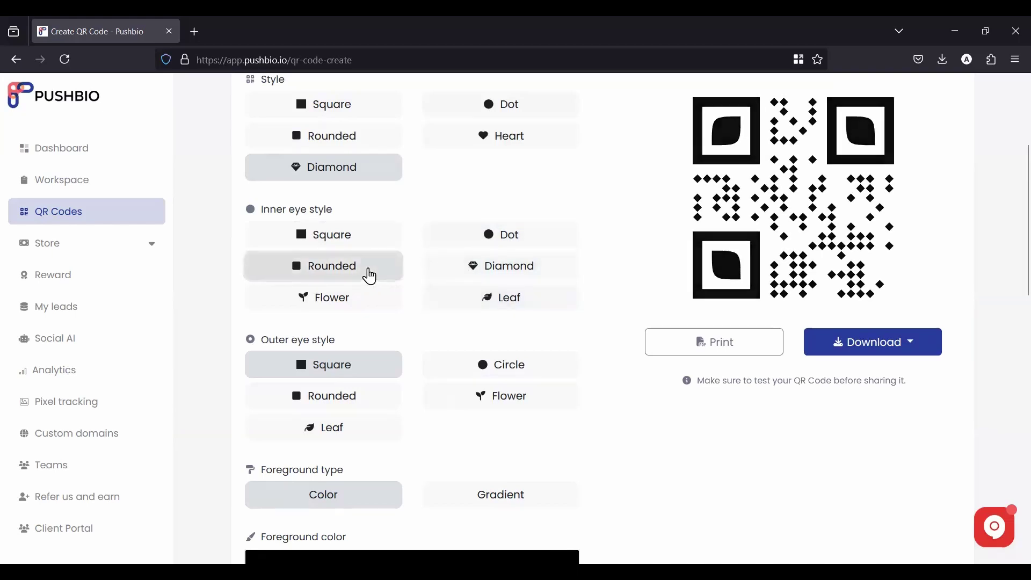
click(364, 303)
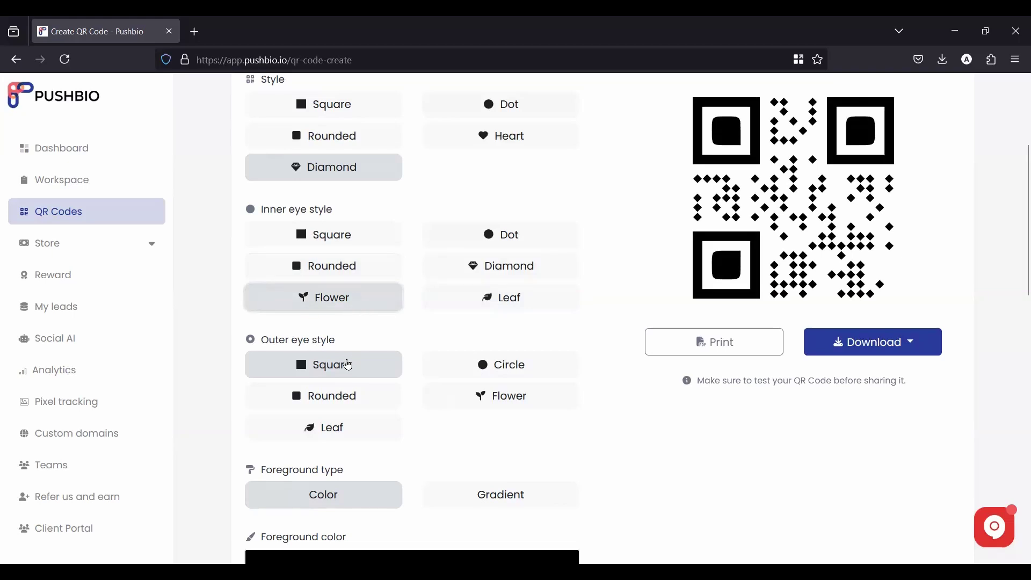
Compare outer eye styles and settle on leaf-shaped outer eyes.
click(475, 373)
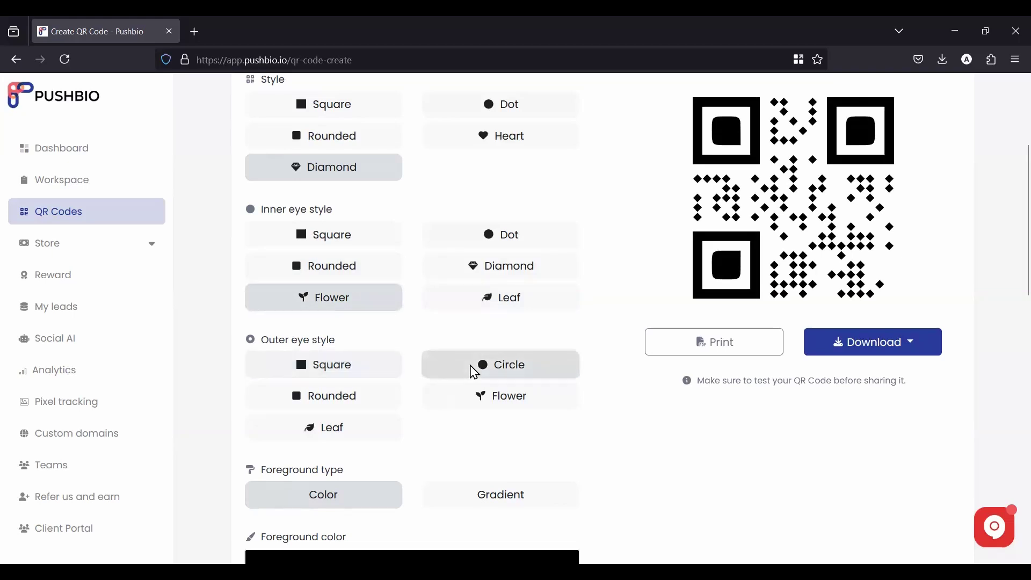
click(480, 404)
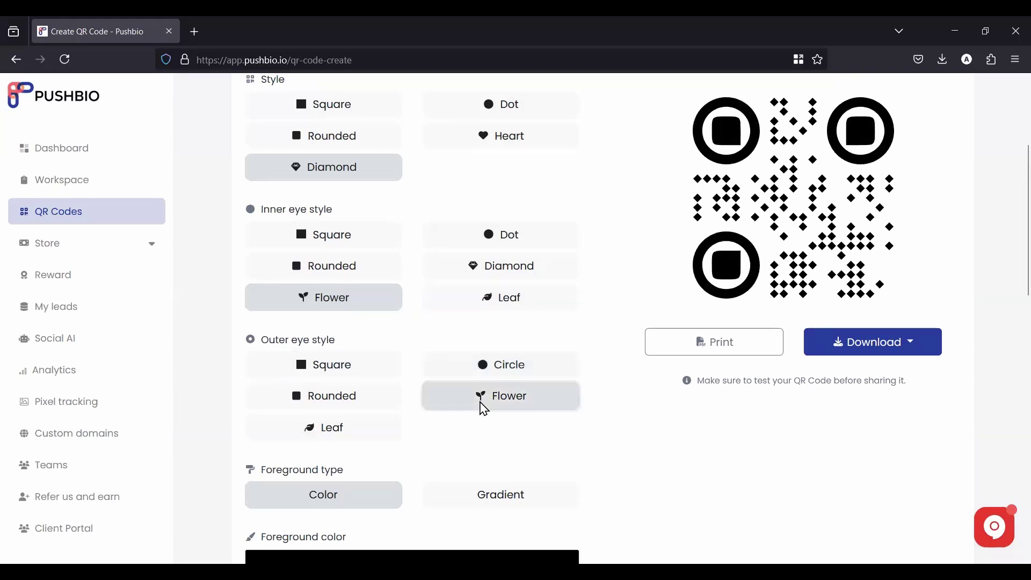
click(336, 399)
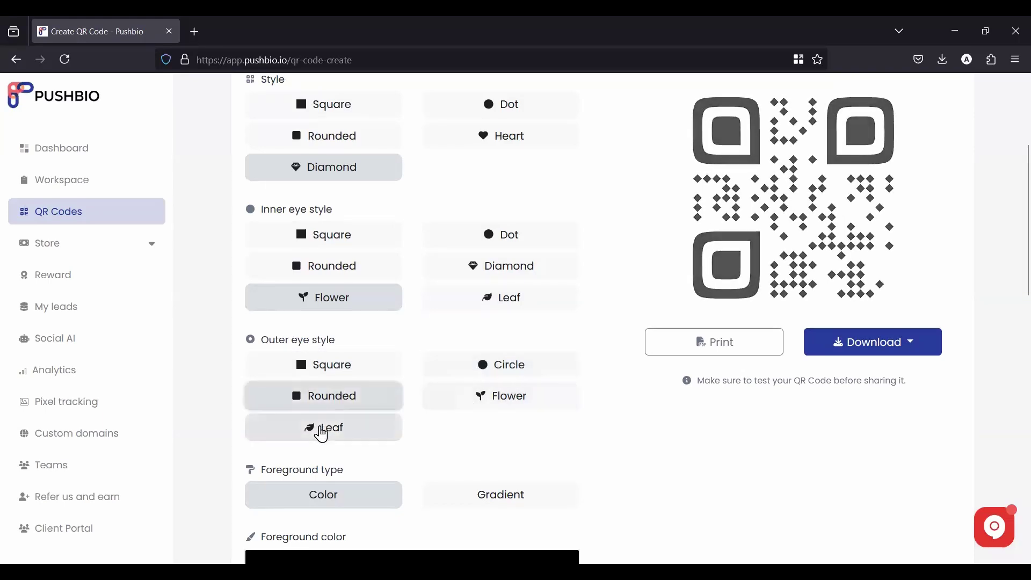
click(321, 430)
Set the QR foreground colour to bright green #4BDA20.
scroll(267, 230, down, 3)
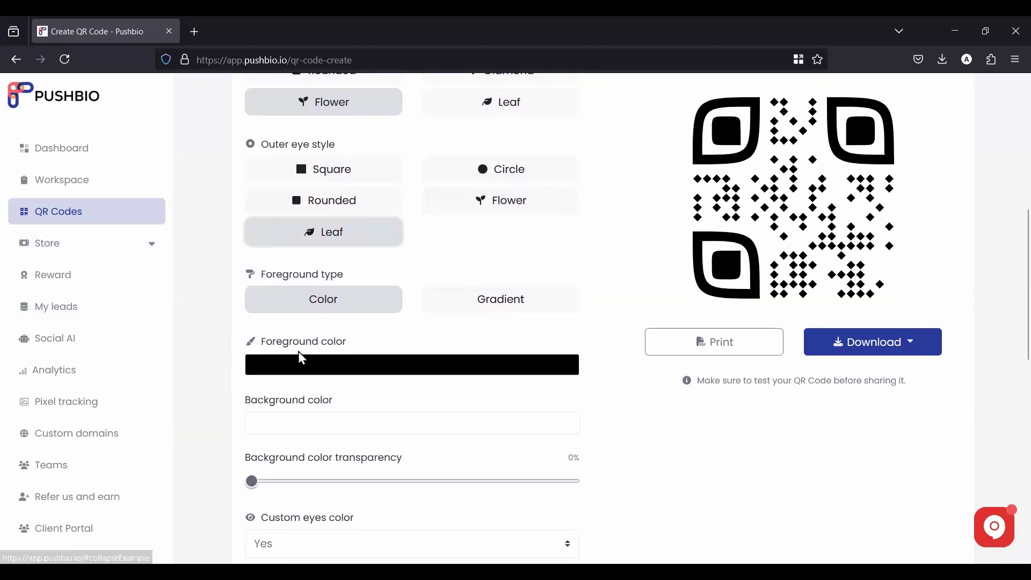
click(297, 368)
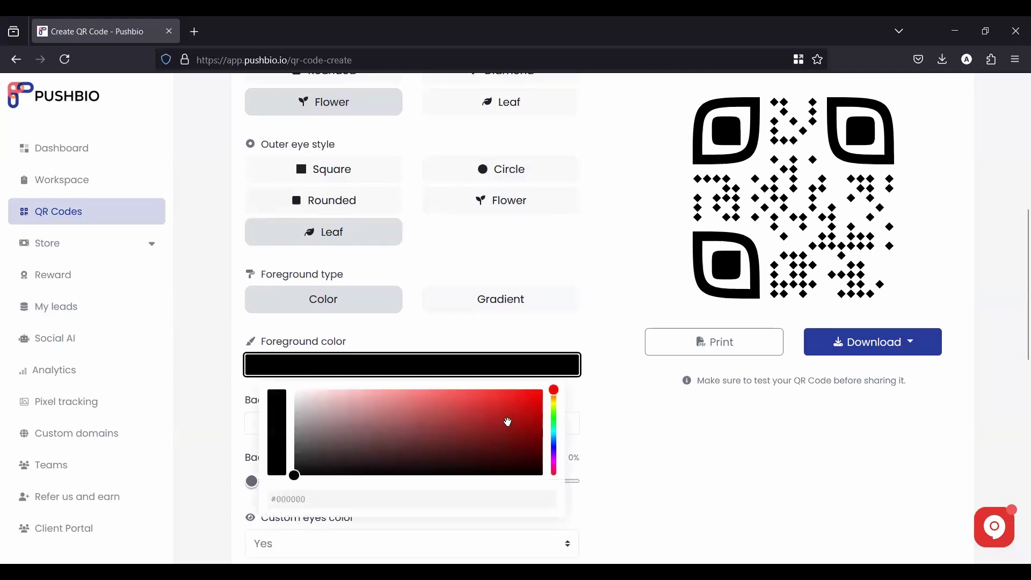
click(505, 407)
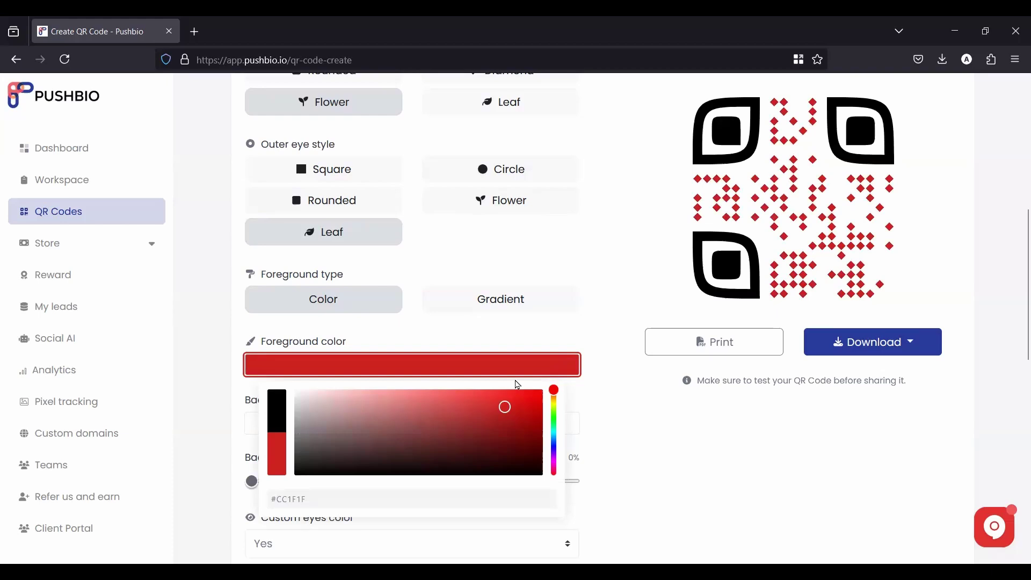
click(276, 414)
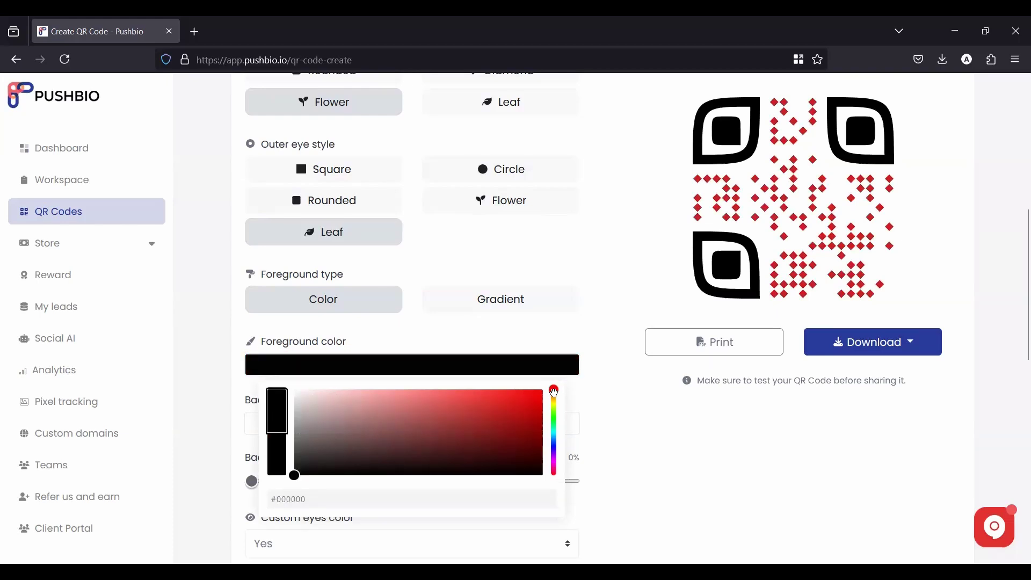
drag(555, 389, 554, 415)
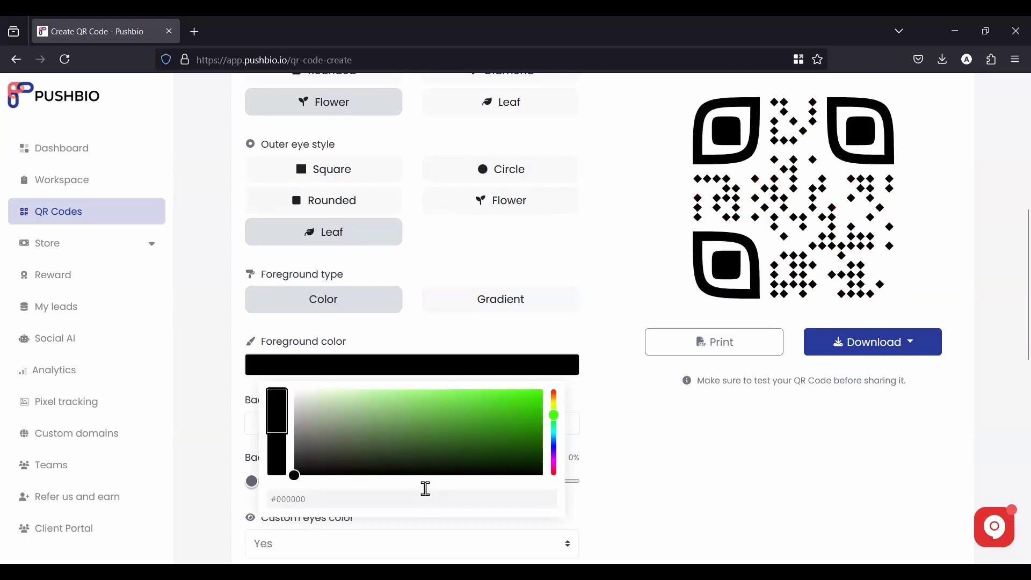
click(507, 403)
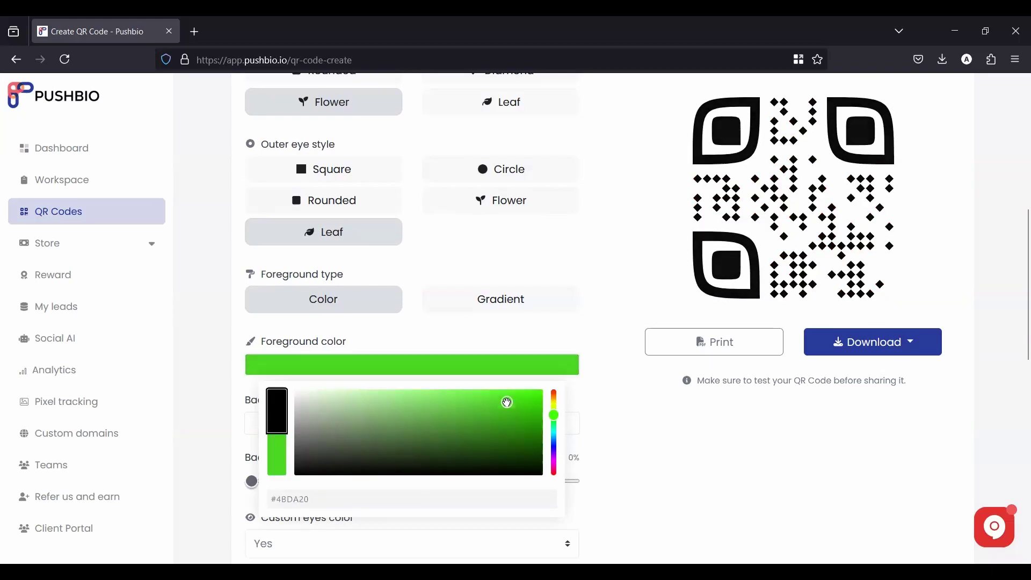
click(587, 334)
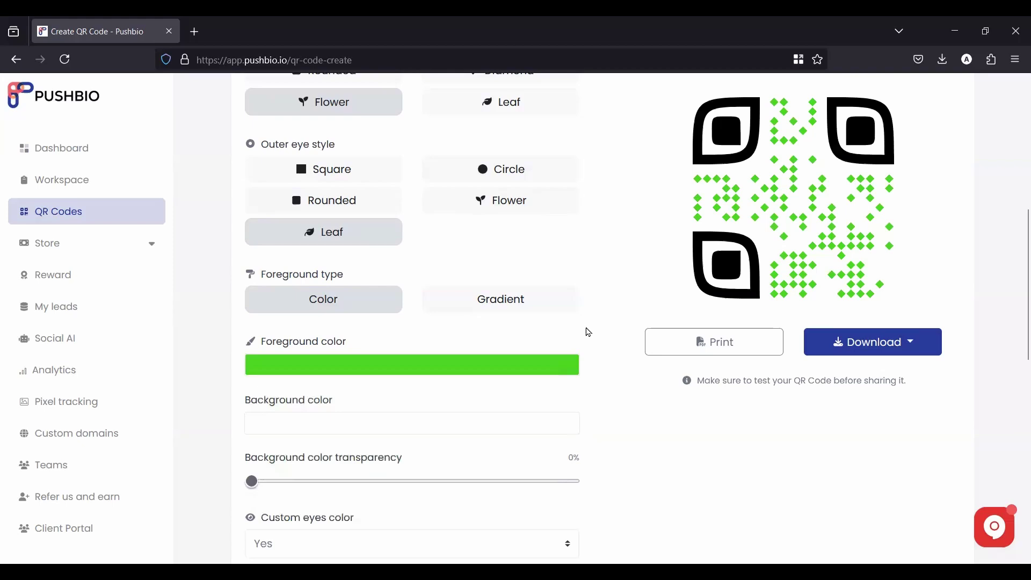
Set the QR background colour to dark blue #0A2586.
click(497, 423)
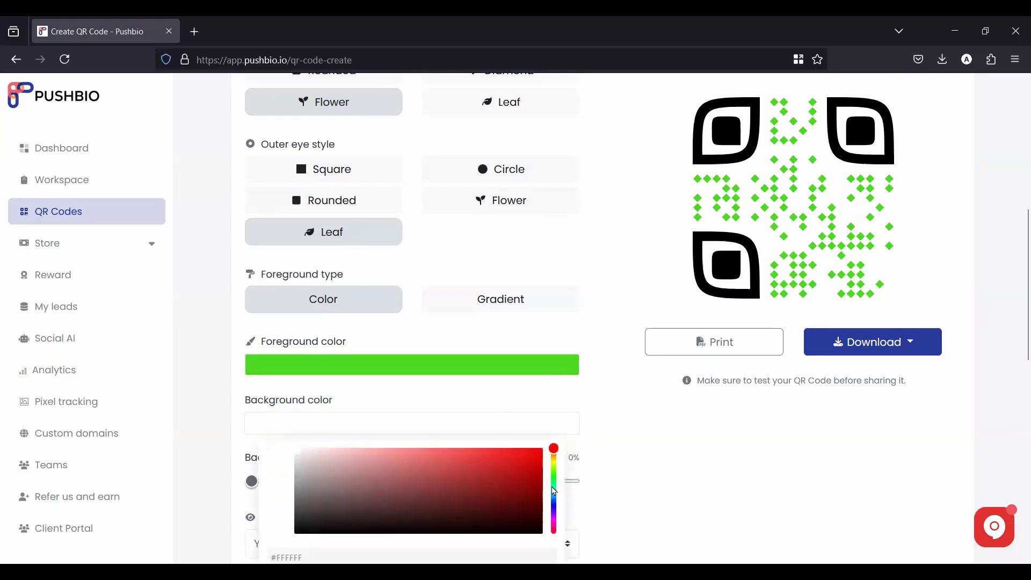
click(556, 487)
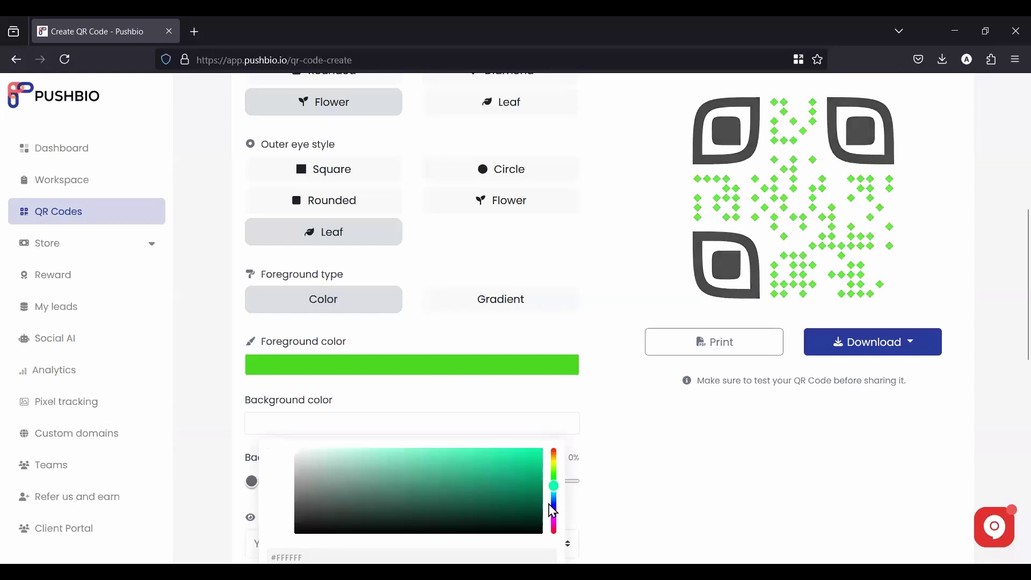
click(556, 503)
click(526, 489)
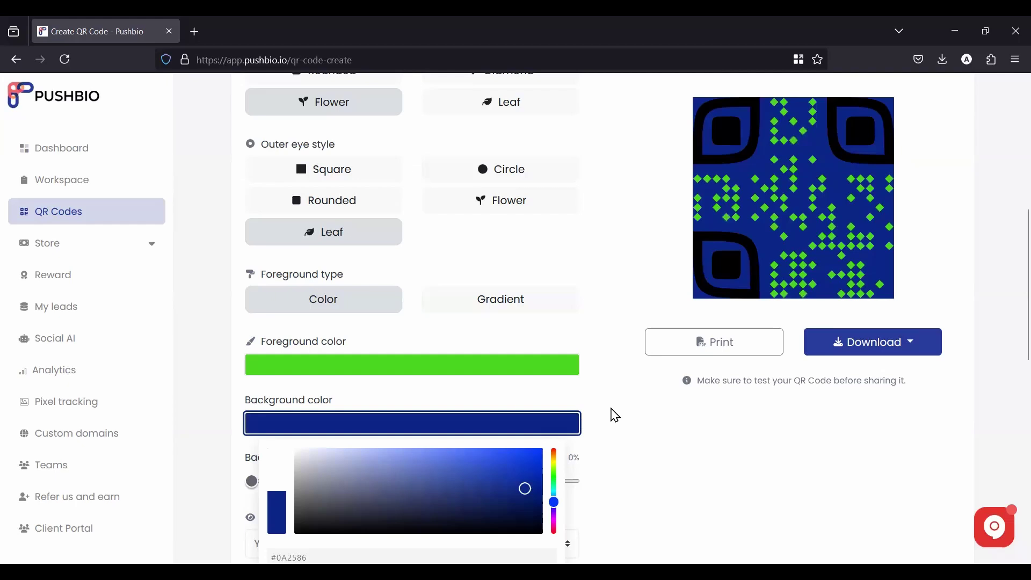
Make the QR background 70% transparent.
scroll(257, 153, down, 3)
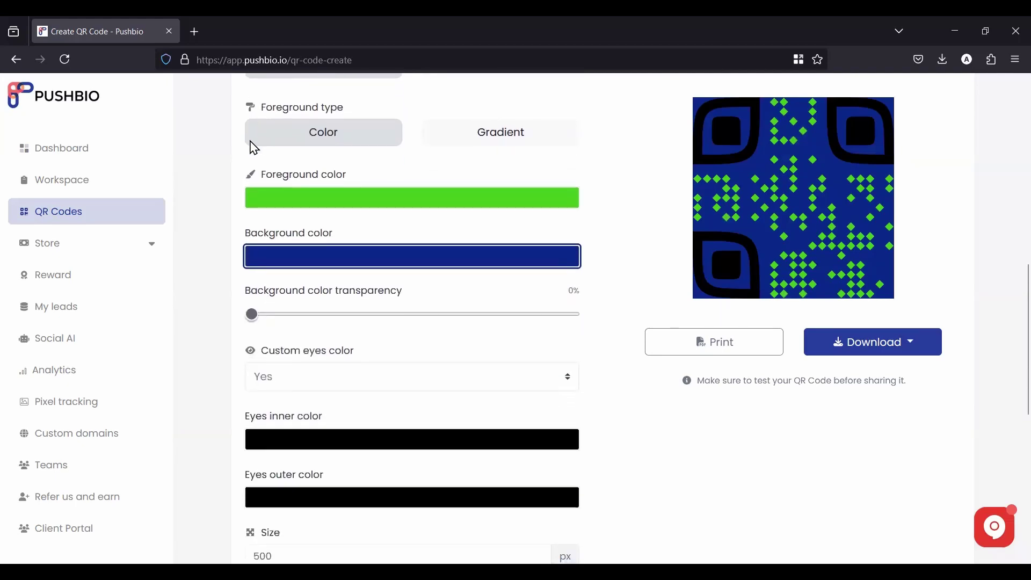
click(253, 314)
drag(275, 322, 474, 336)
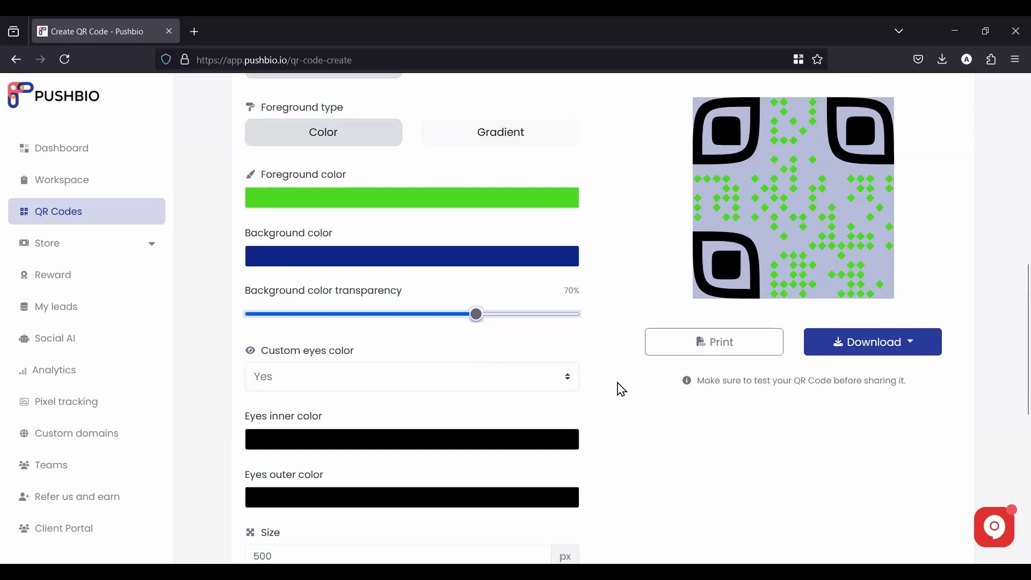
scroll(237, 221, down, 2)
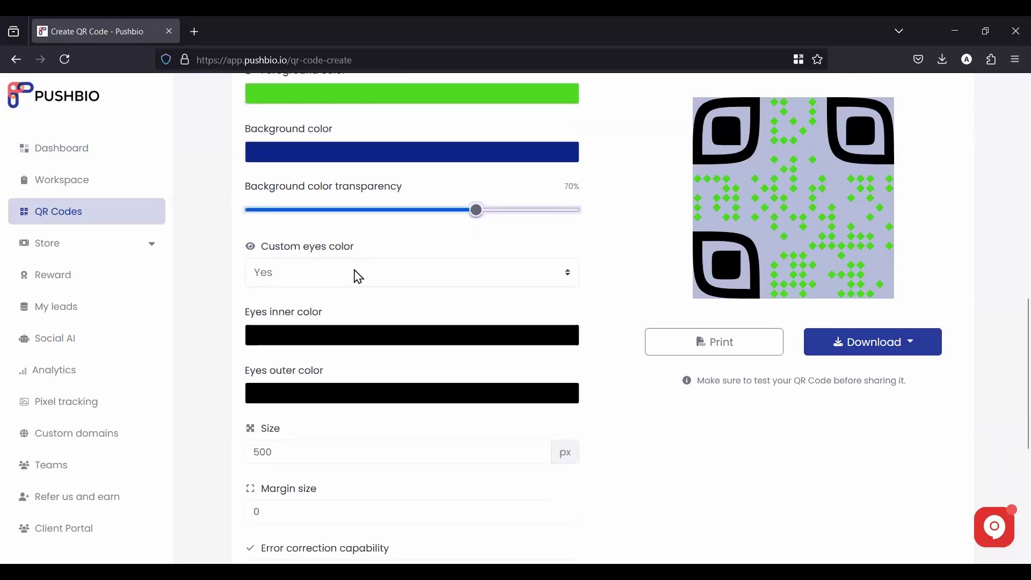
Keep custom eye colours on and make the inner eyes red #D35656.
click(357, 275)
click(603, 380)
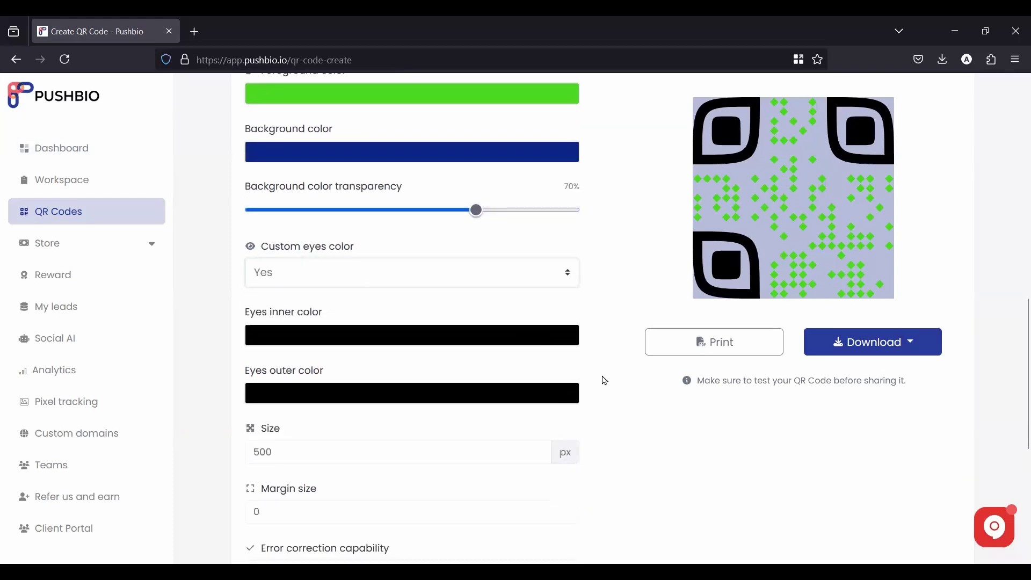
click(517, 340)
click(443, 376)
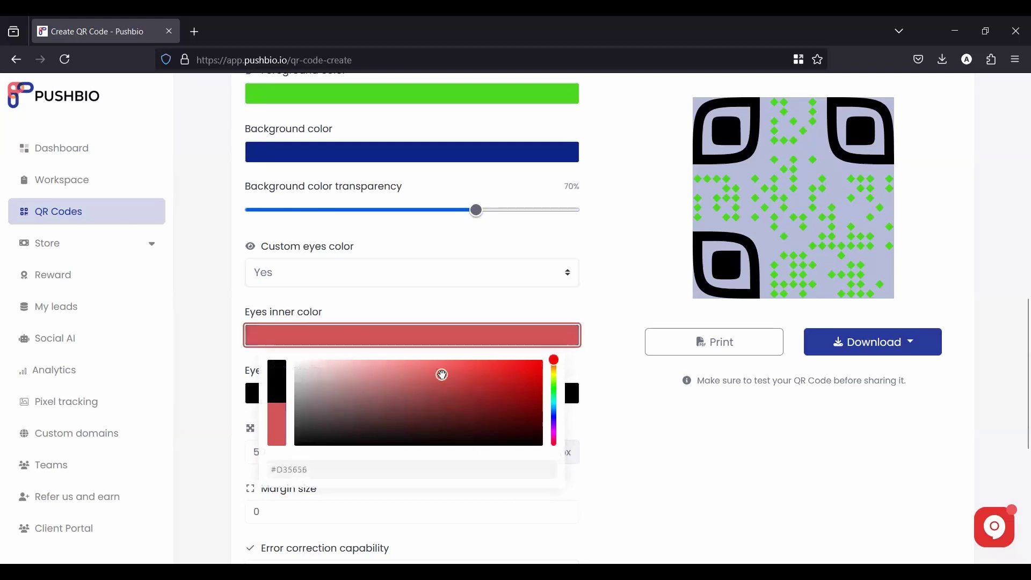
click(606, 339)
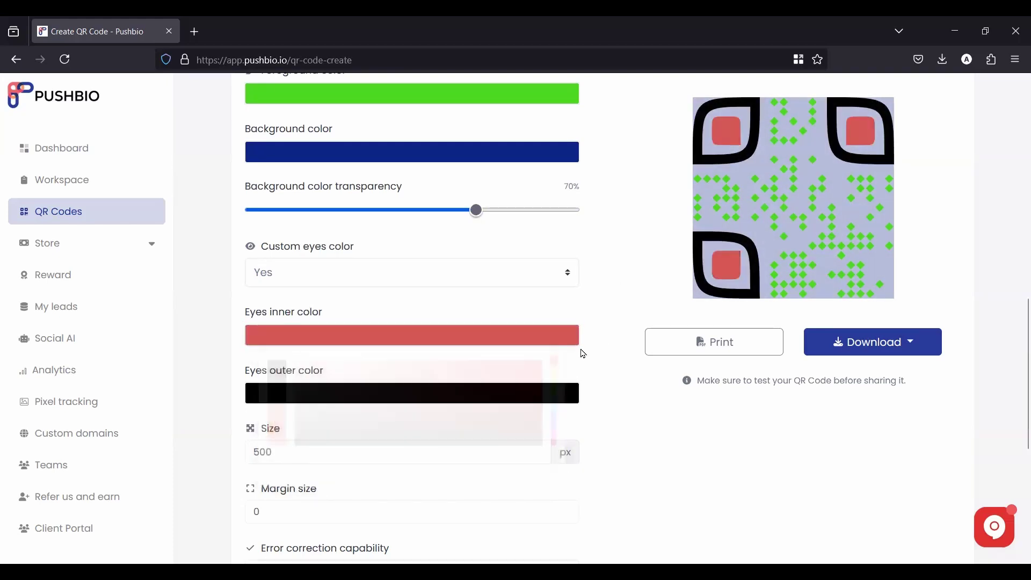
Make the outer eye frames purple #600D8D.
click(501, 395)
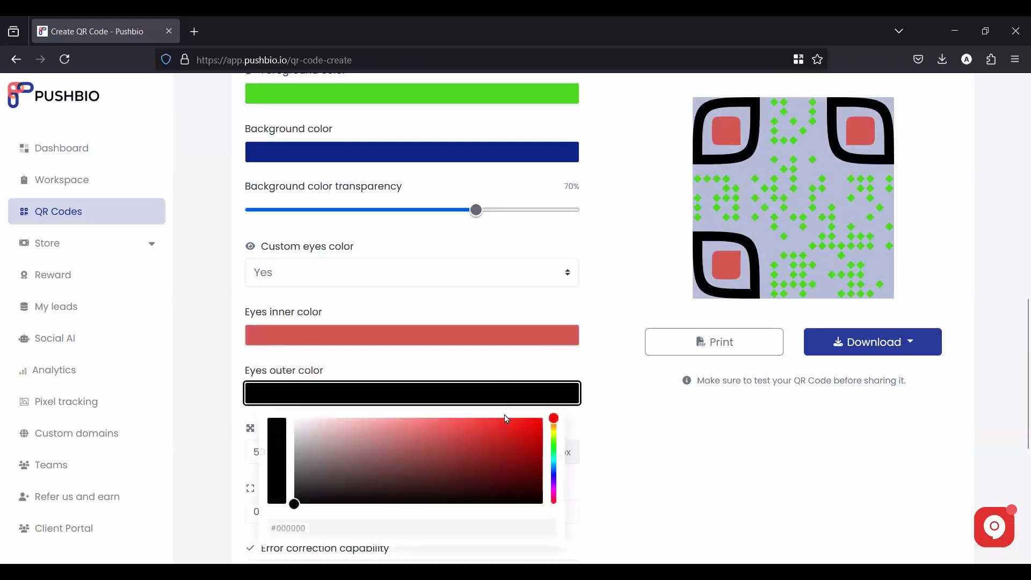
click(554, 475)
click(554, 486)
click(521, 457)
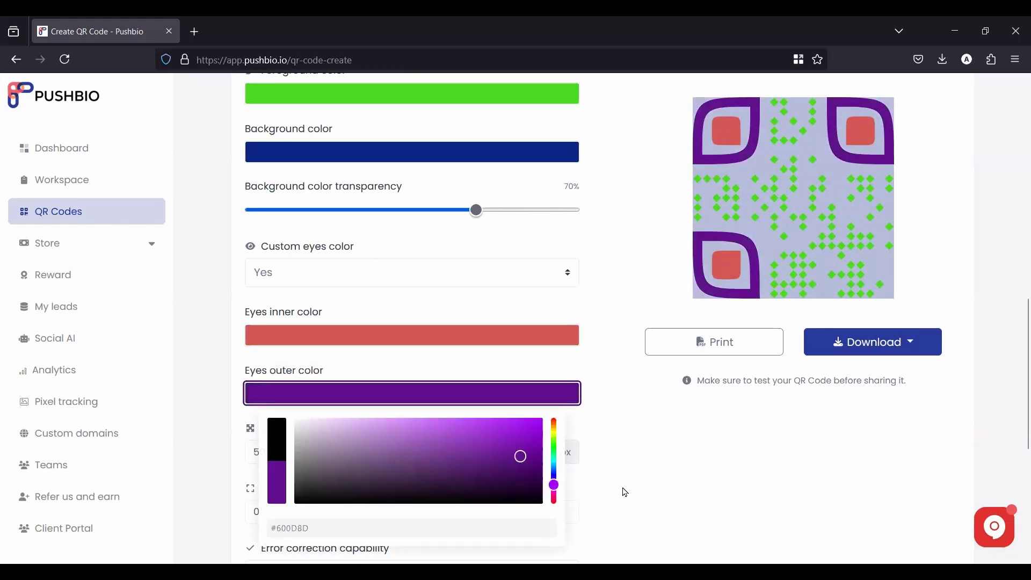
scroll(297, 279, down, 3)
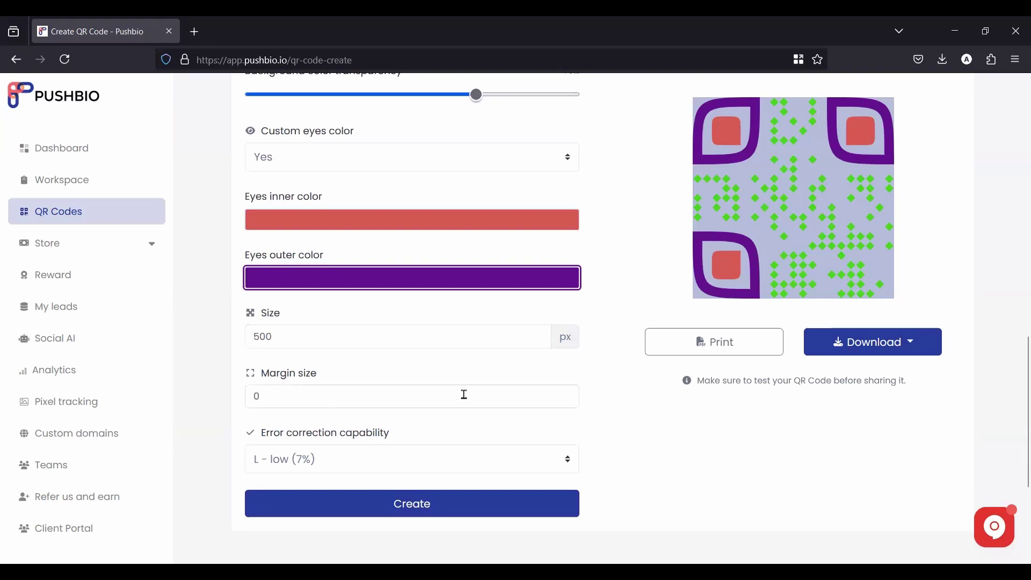
scroll(237, 226, down, 1)
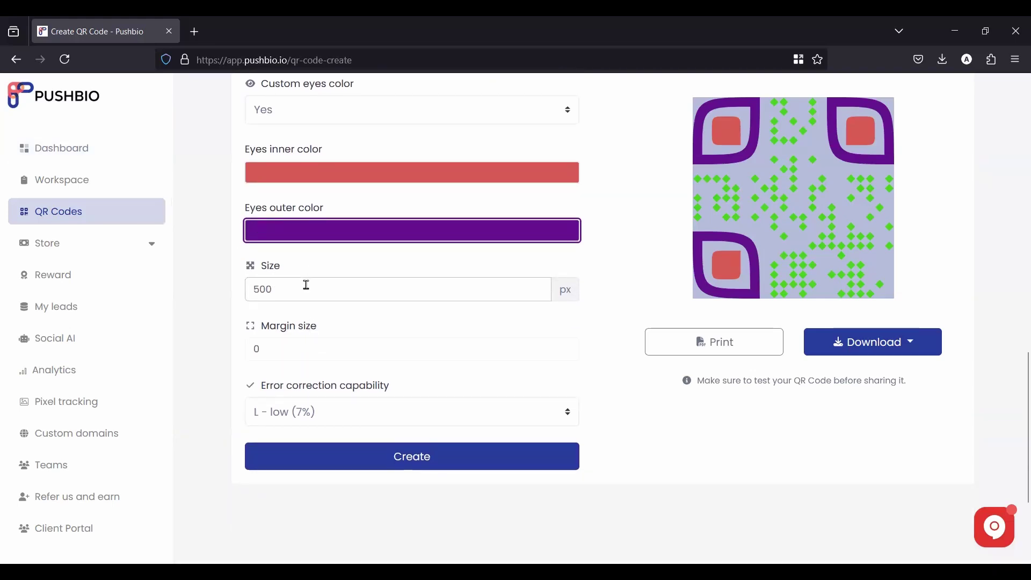
click(315, 351)
key(BackSpace)
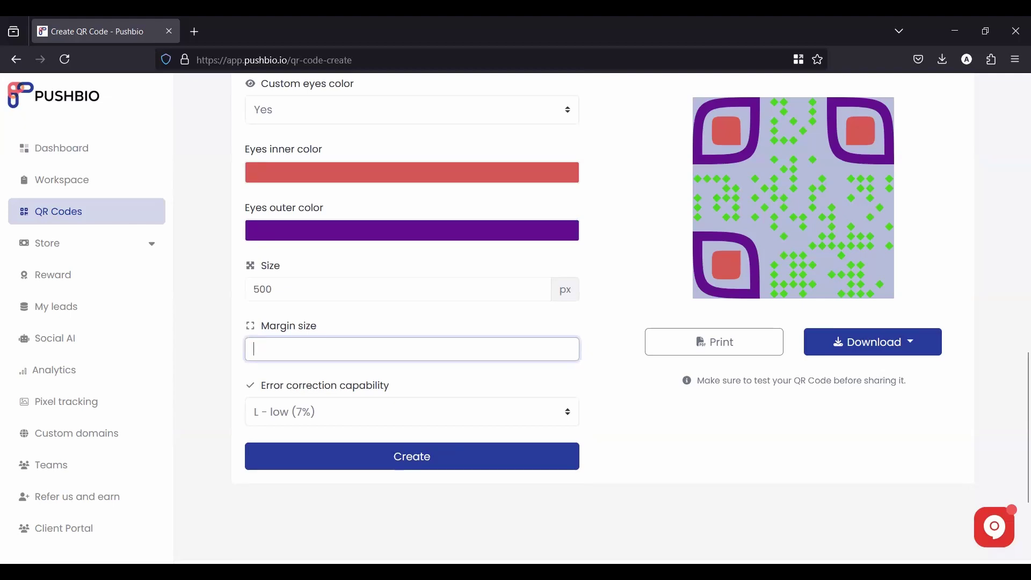
text(10)
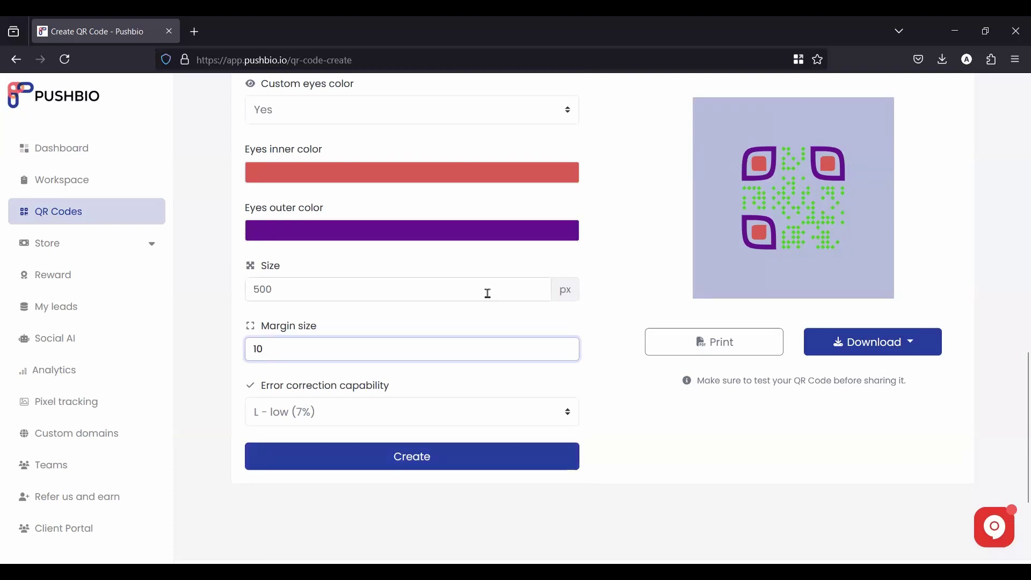
key(BackSpace)
key(BackSpace)
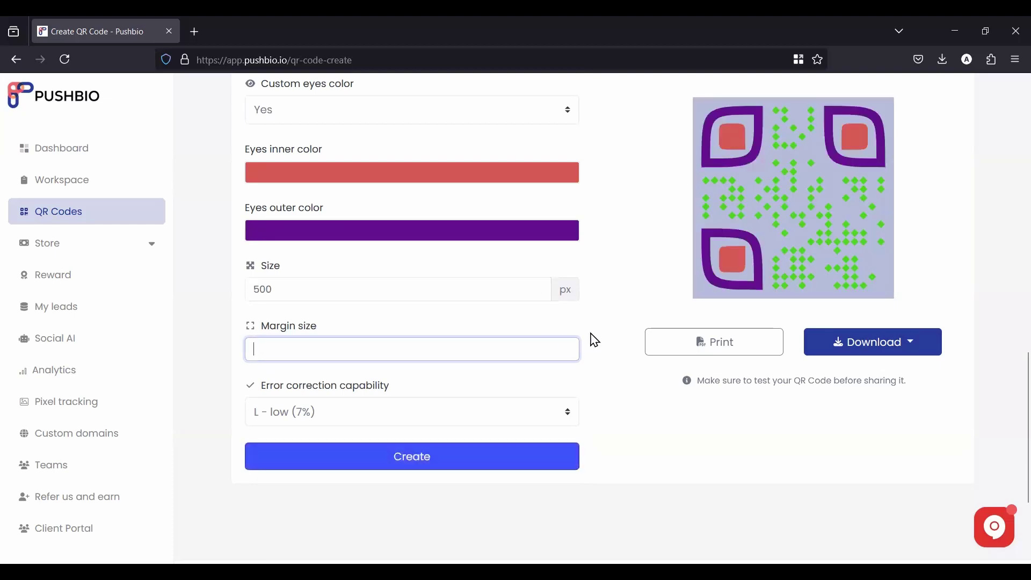
click(590, 344)
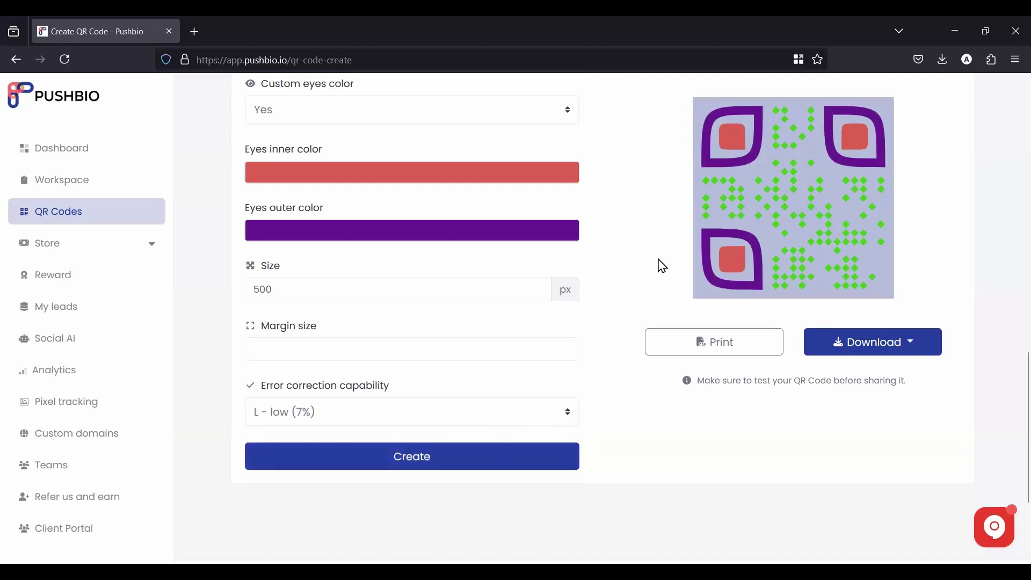
drag(1011, 410, 1006, 164)
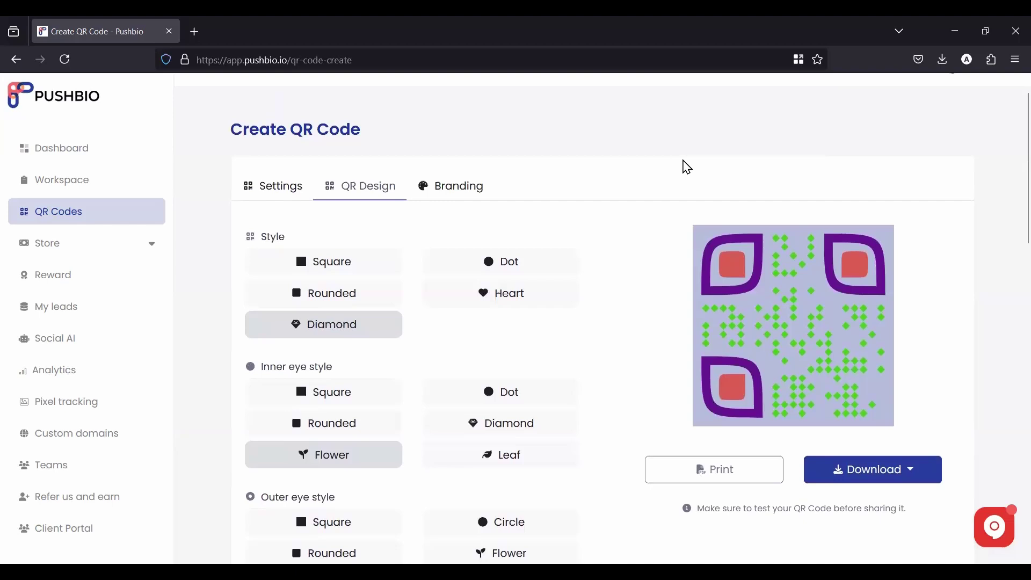
Embed the PB Logo.png image in the QR code's centre at logo size 12.
click(482, 200)
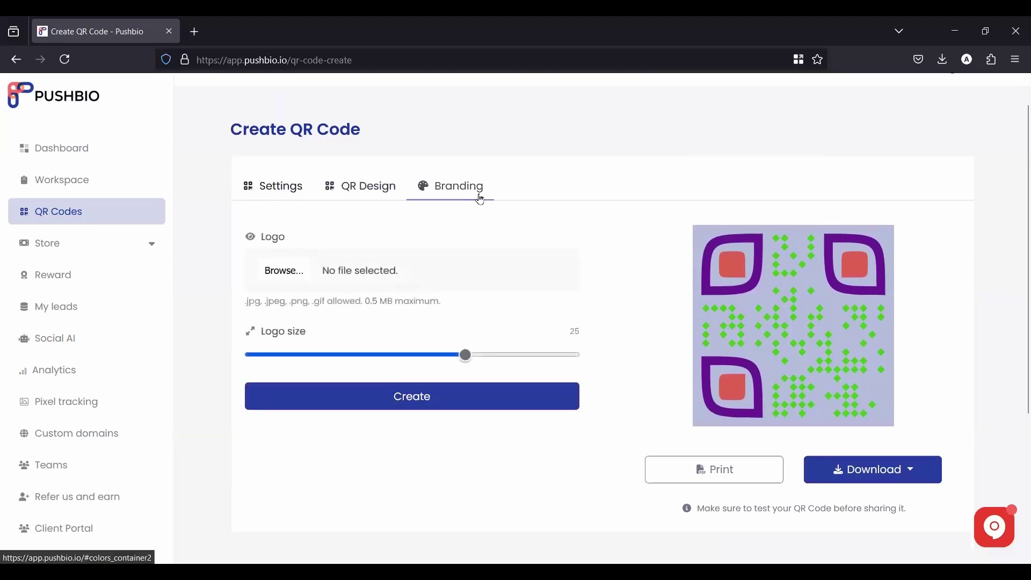
click(341, 277)
click(431, 154)
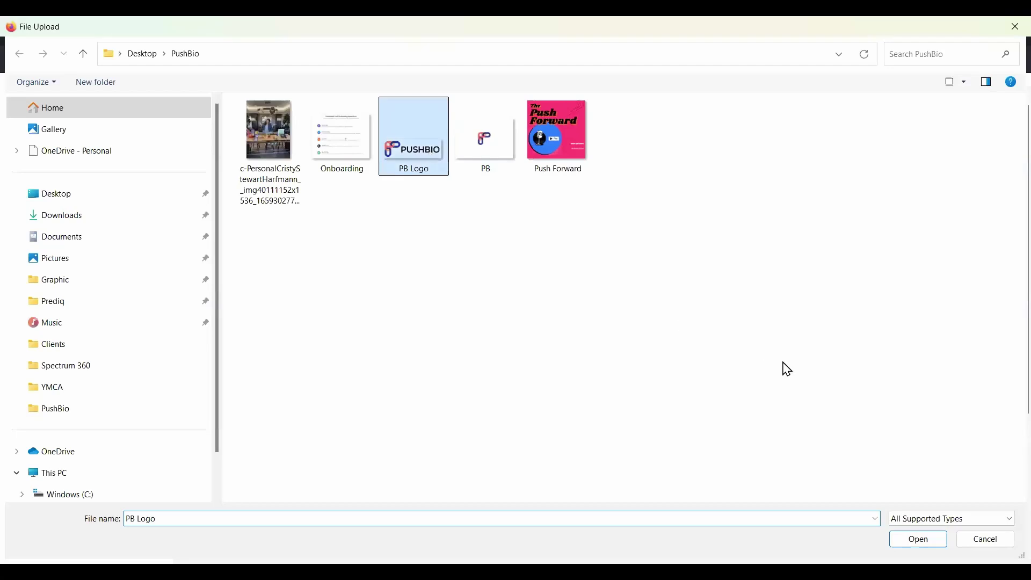
key(Return)
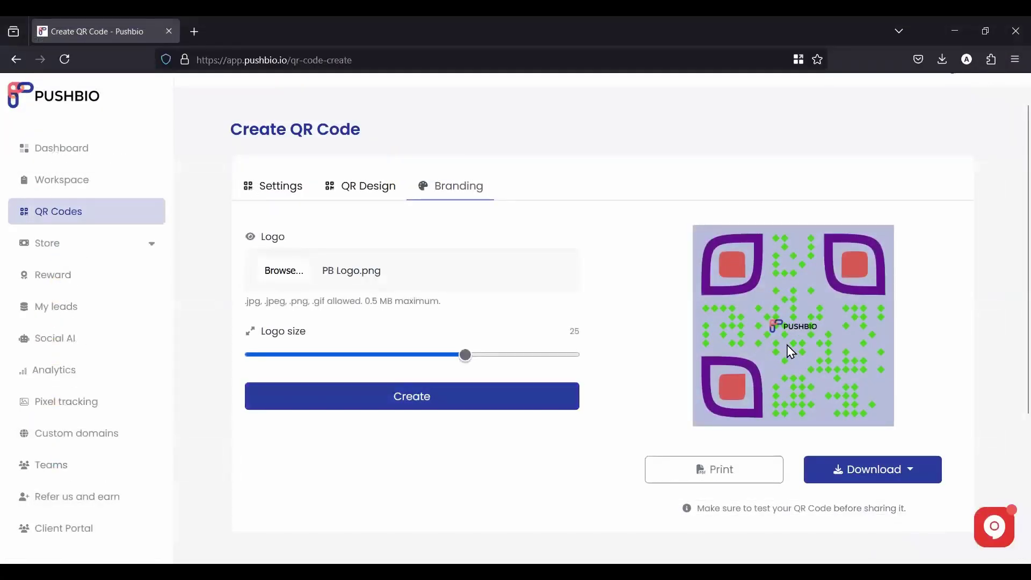
drag(466, 355, 327, 355)
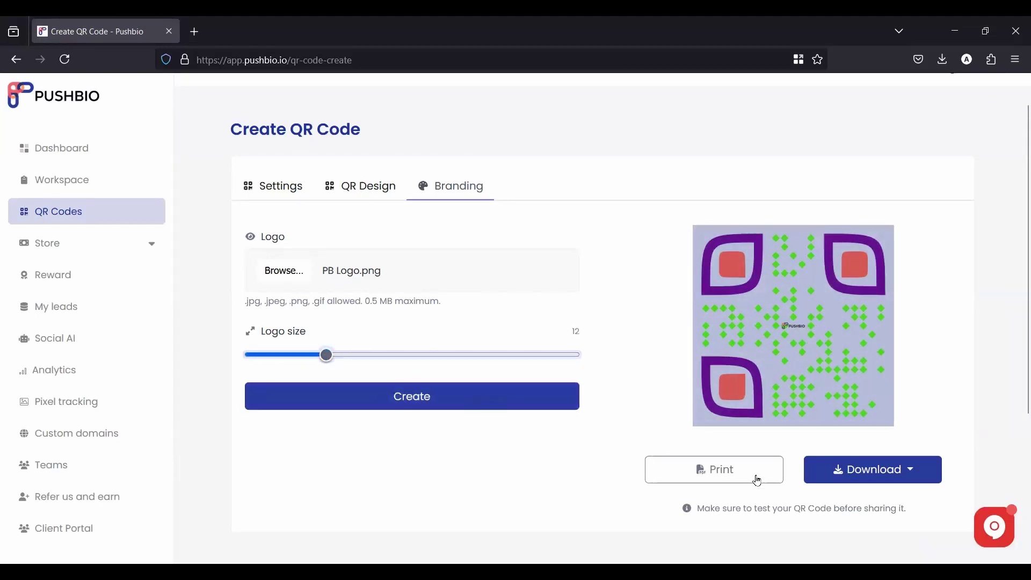
Check the download format options, then return to the saved QR Codes list.
click(865, 486)
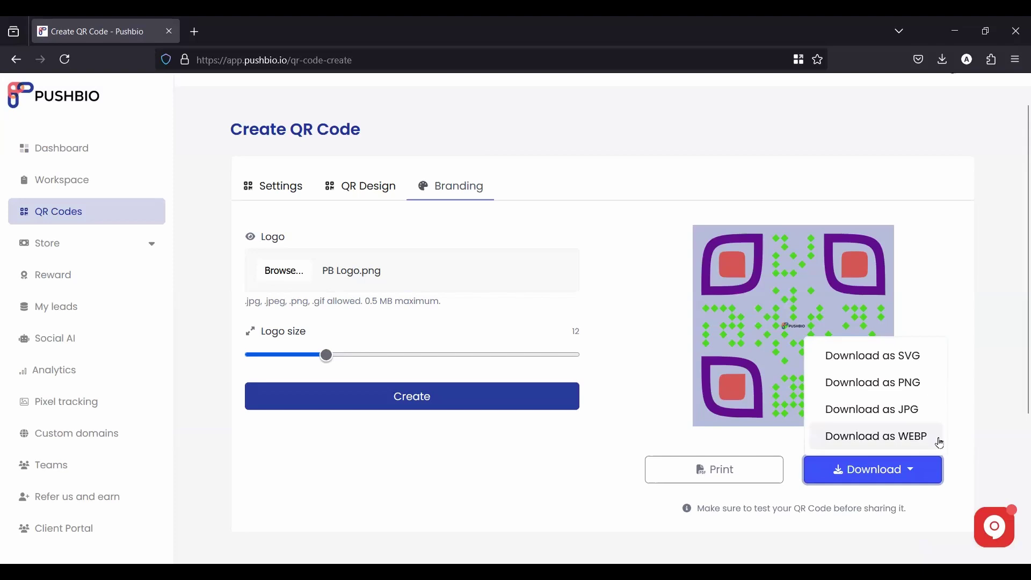
click(969, 448)
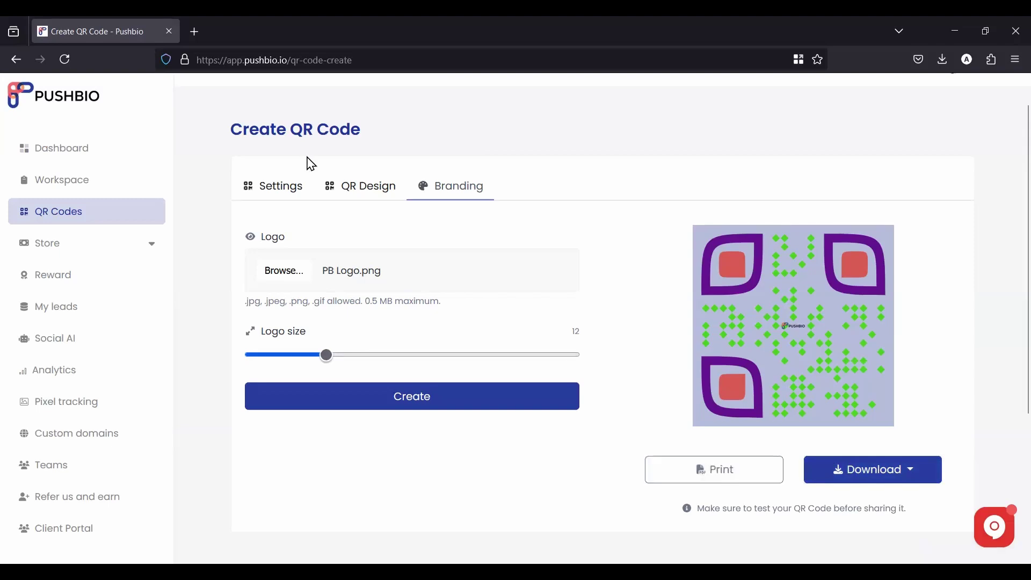
click(102, 216)
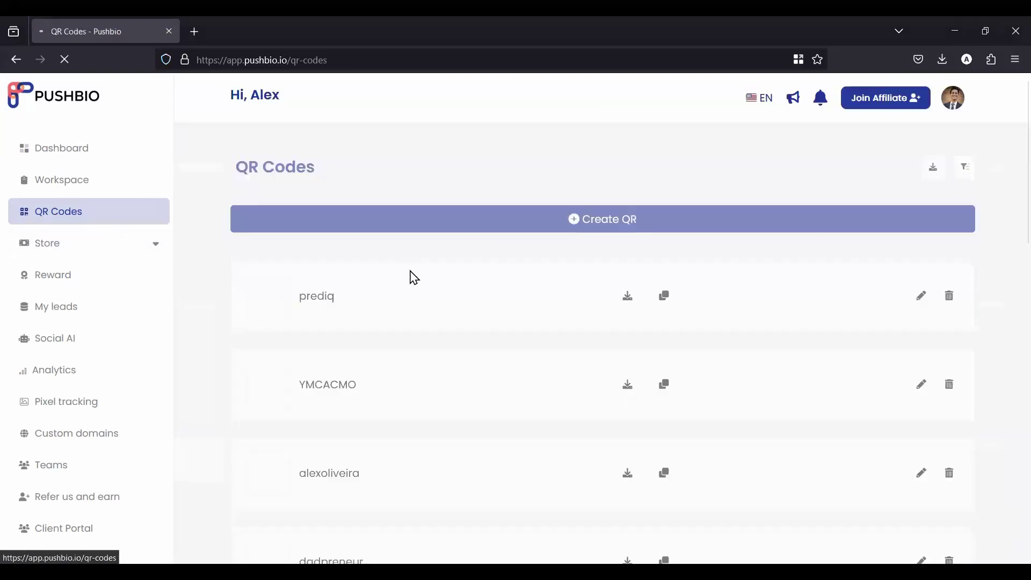
Browse the Dashboard's Link in bio list of 23 biolinks, then reload the Dashboard.
click(93, 156)
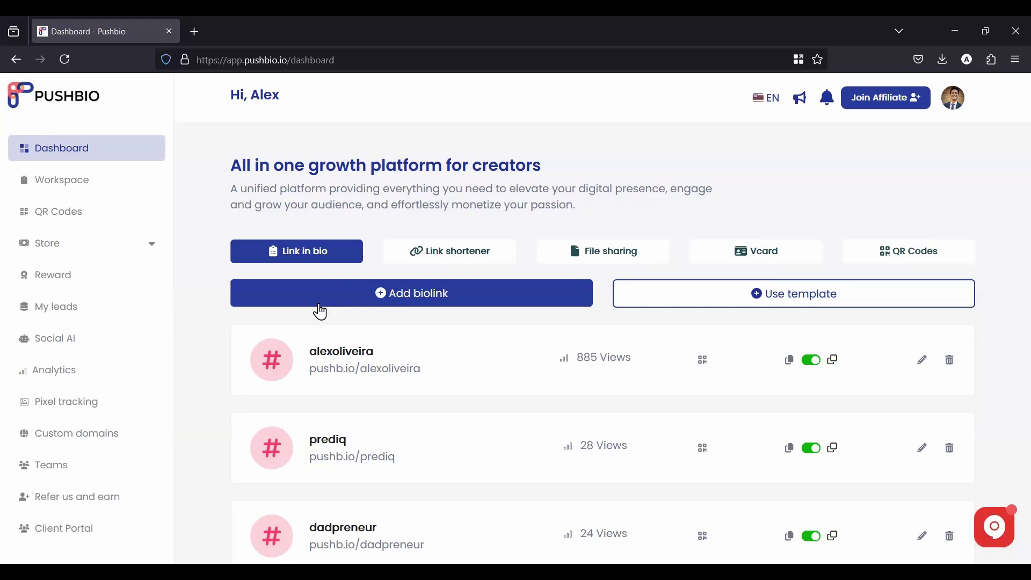
scroll(192, 240, down, 2)
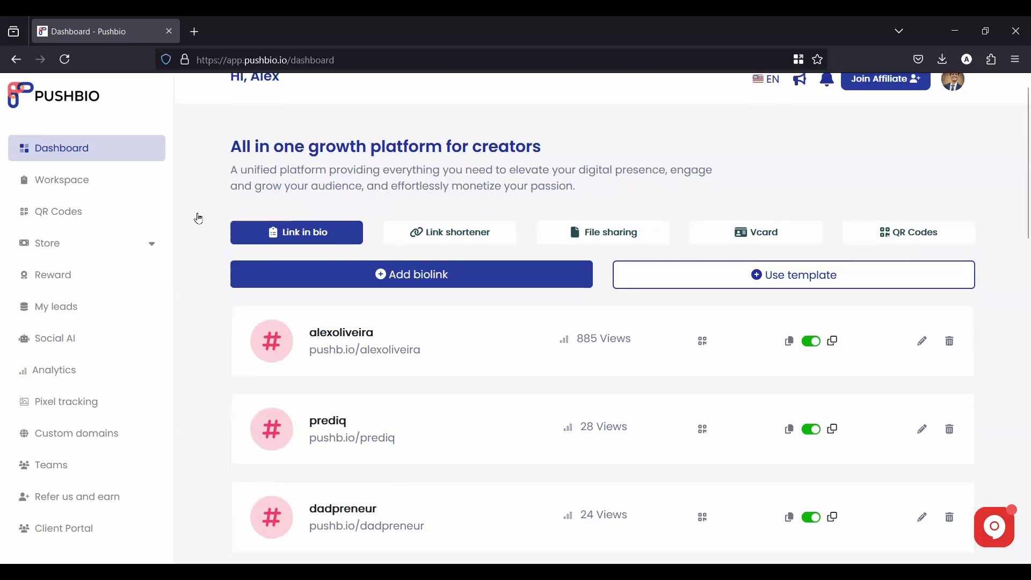
scroll(180, 120, down, 1)
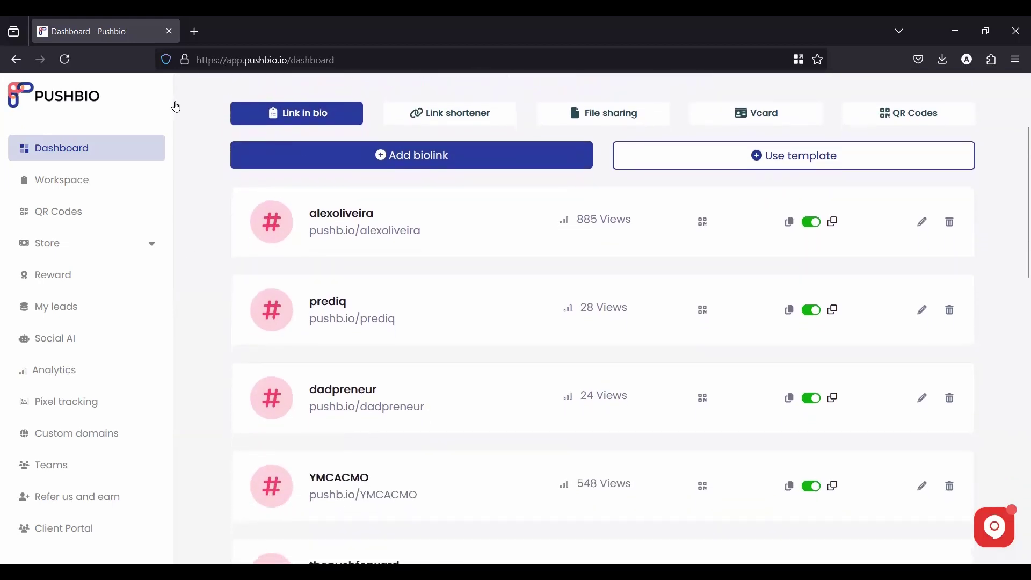
scroll(193, 152, down, 9)
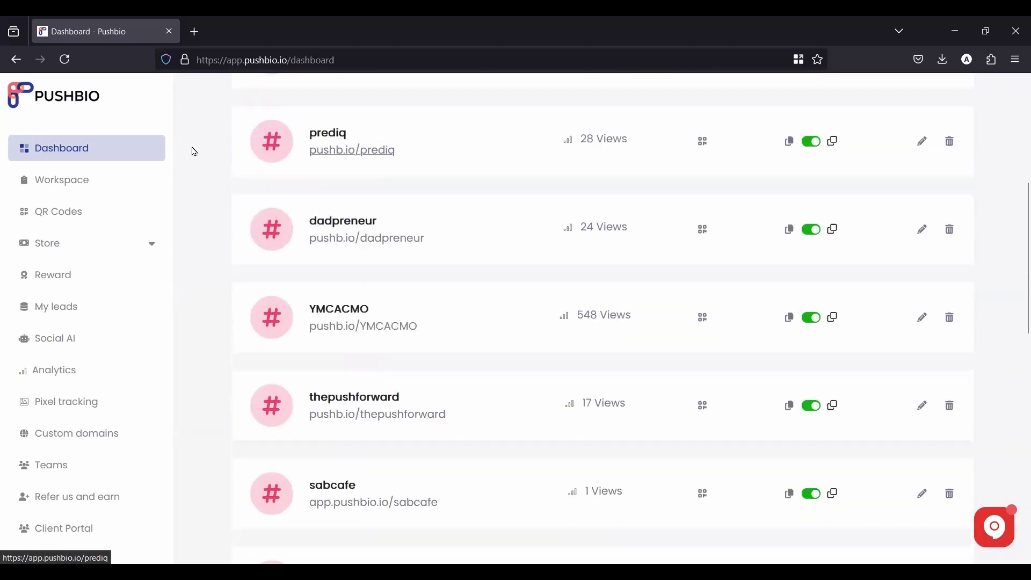
scroll(204, 172, down, 5)
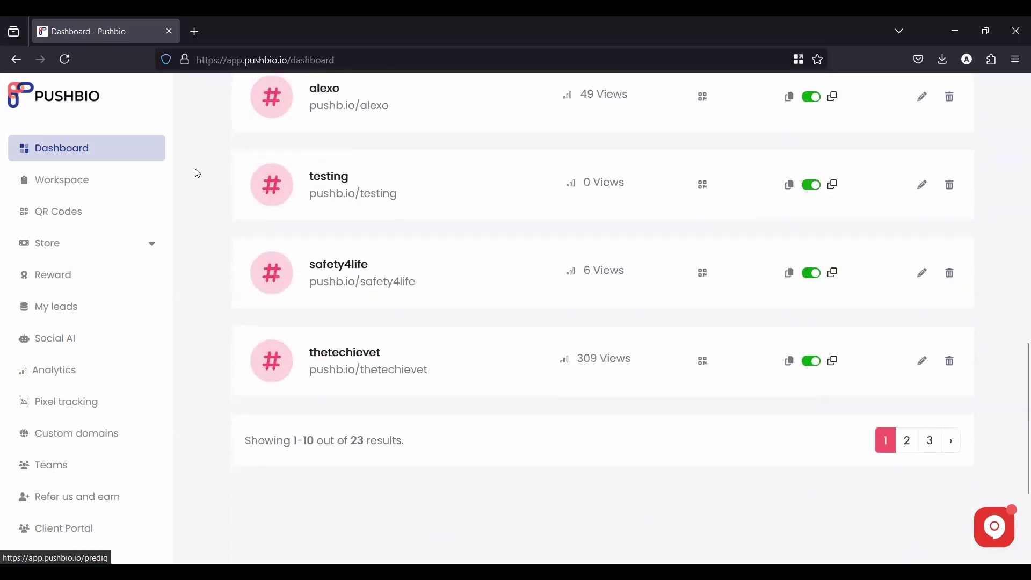
scroll(209, 352, up, 2)
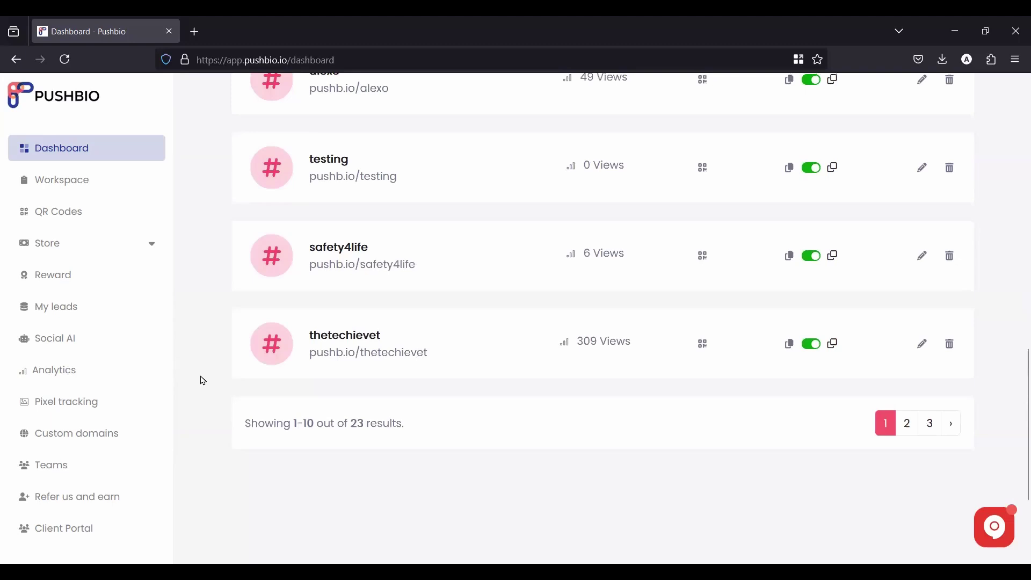
scroll(199, 380, up, 1)
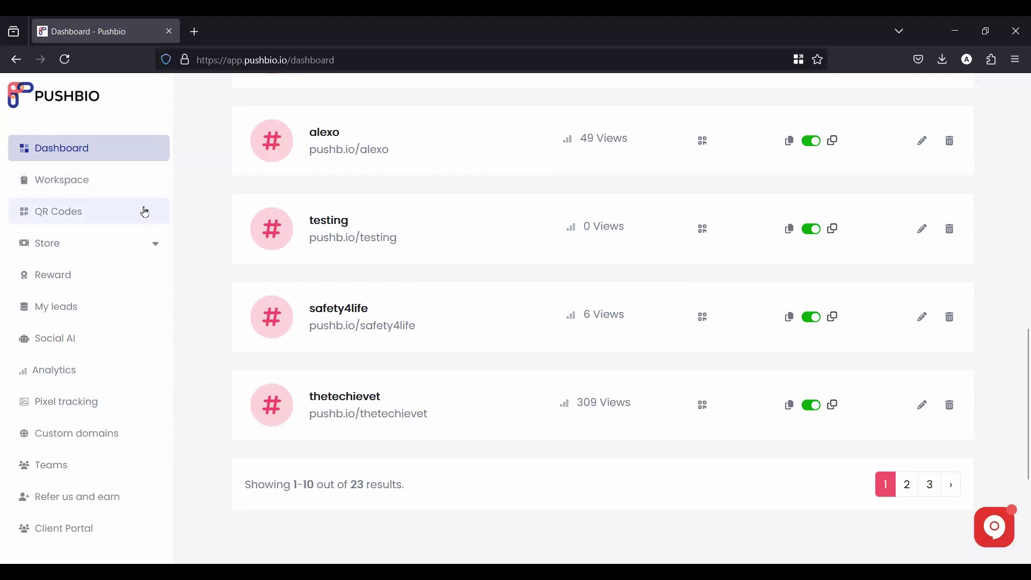
click(84, 152)
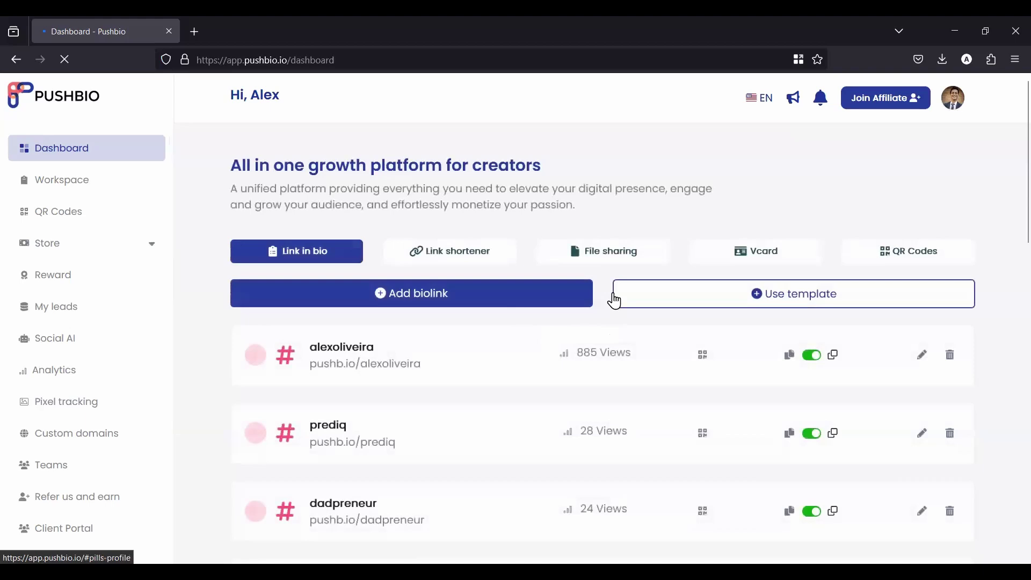